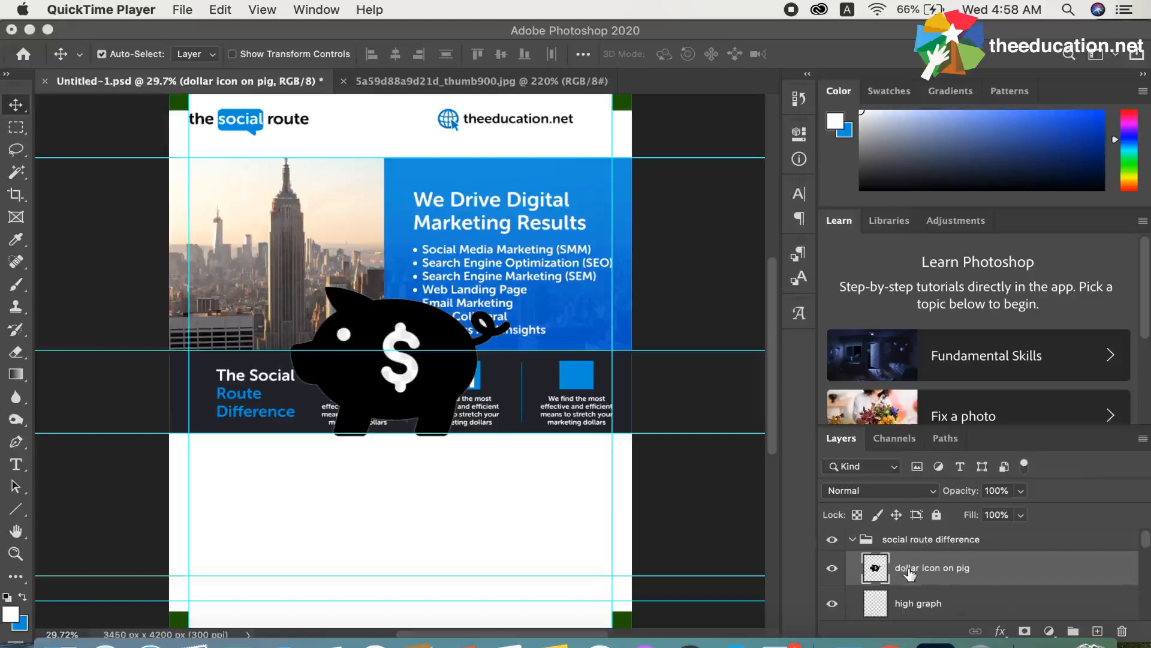
pyautogui.keyDown('super'); pyautogui.click(876, 570); pyautogui.keyUp('super')
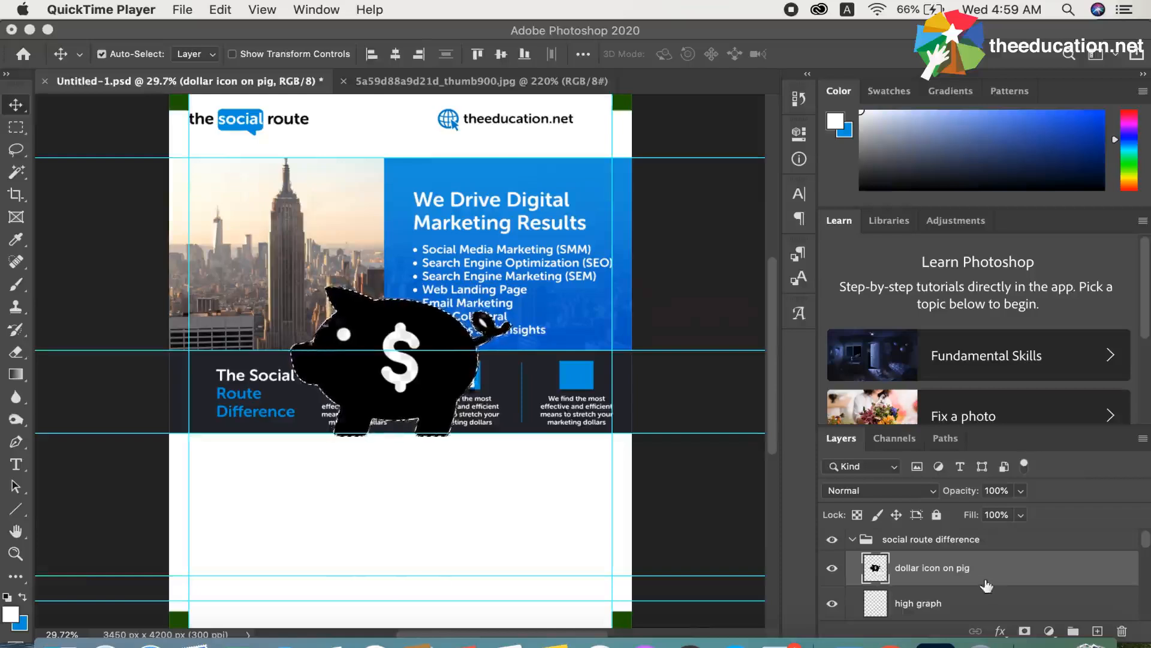
pyautogui.click(965, 578)
pyautogui.hotkey('alt', 'BackSpace')
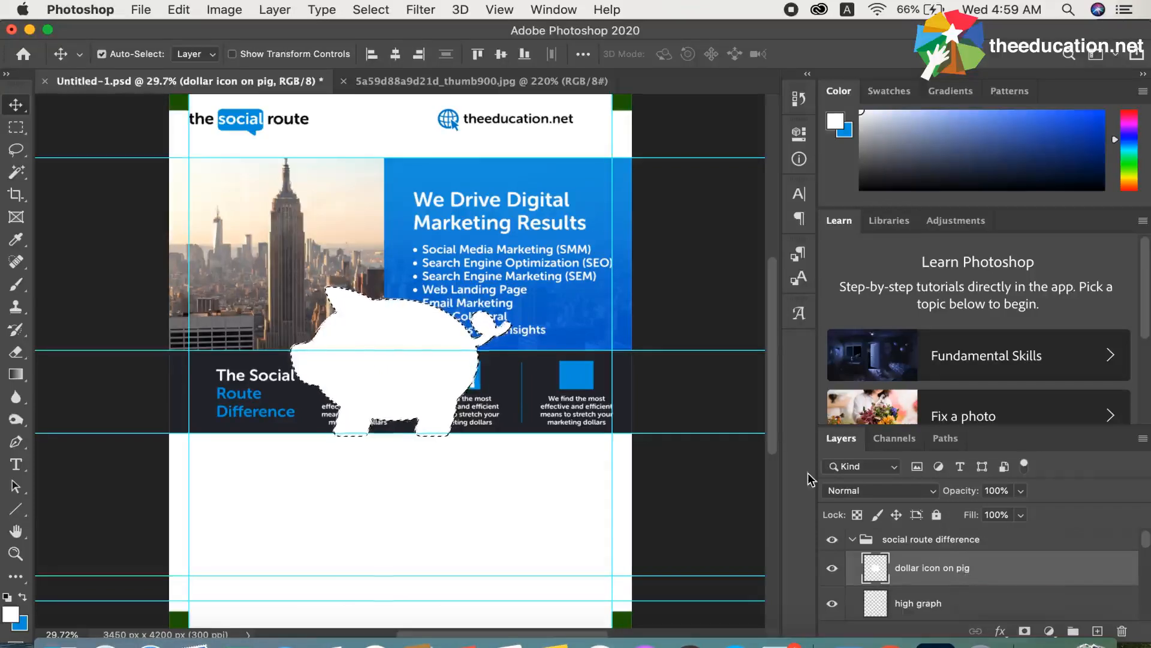
pyautogui.press('super+z')
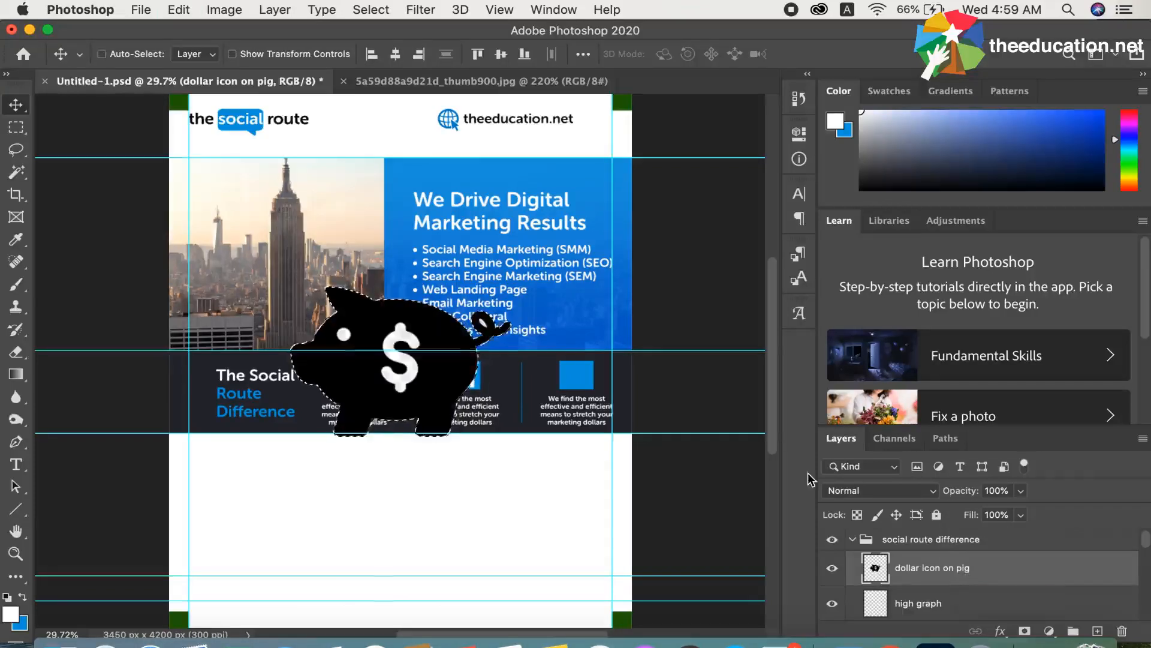
pyautogui.press('super+d')
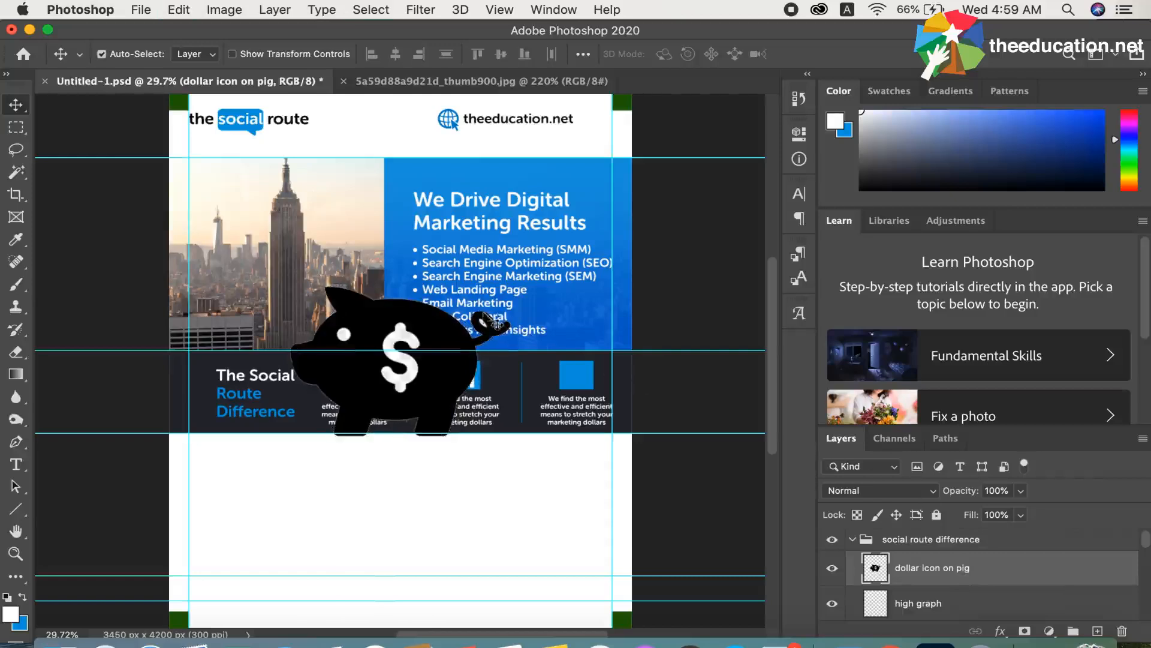
# Load the outline of the "dollar icon on pig" layer as a selection and fill the whole pig with white
pyautogui.click(17, 172)
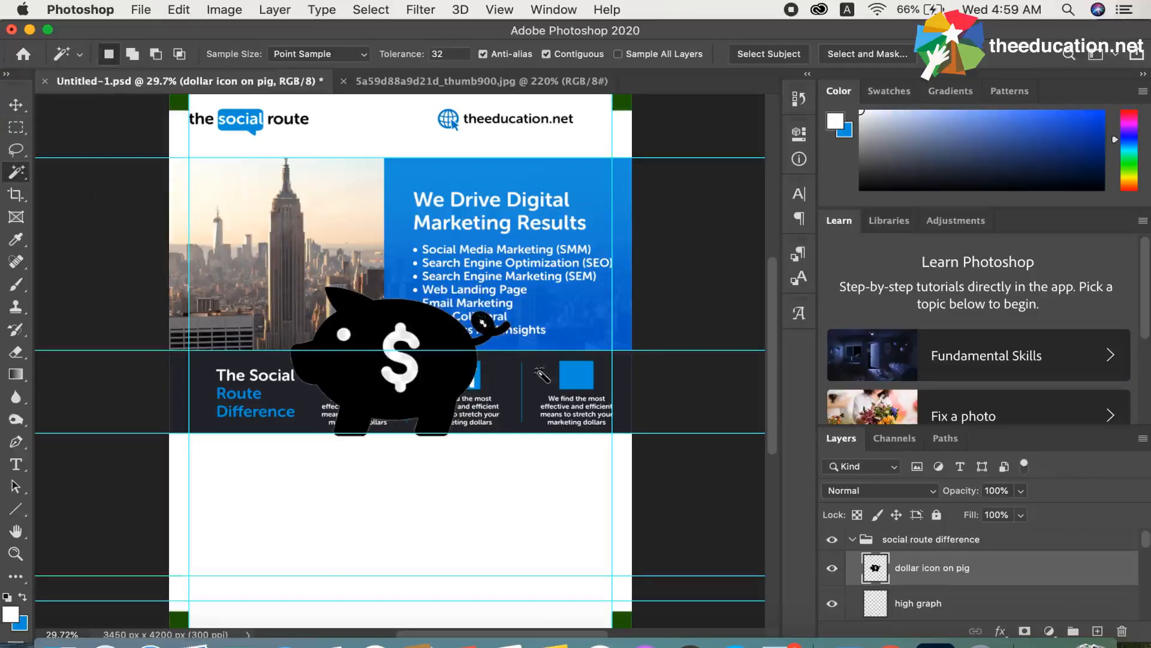
pyautogui.press('super+d')
pyautogui.keyDown('super'); pyautogui.click(870, 572); pyautogui.keyUp('super')
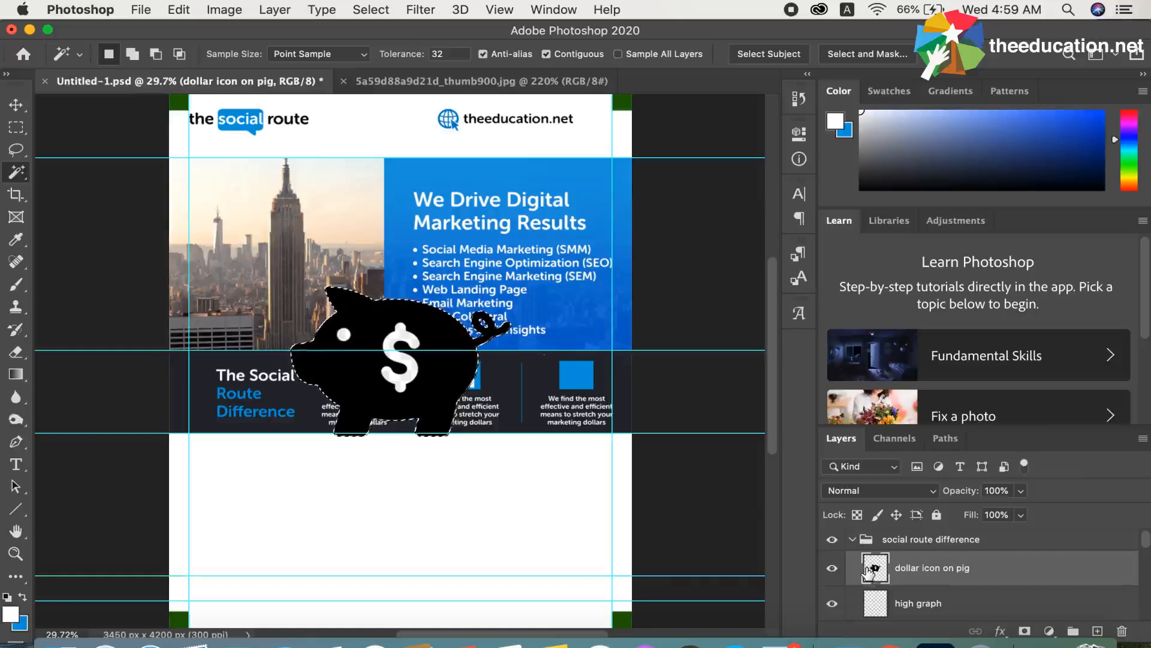
pyautogui.hotkey('alt', 'BackSpace')
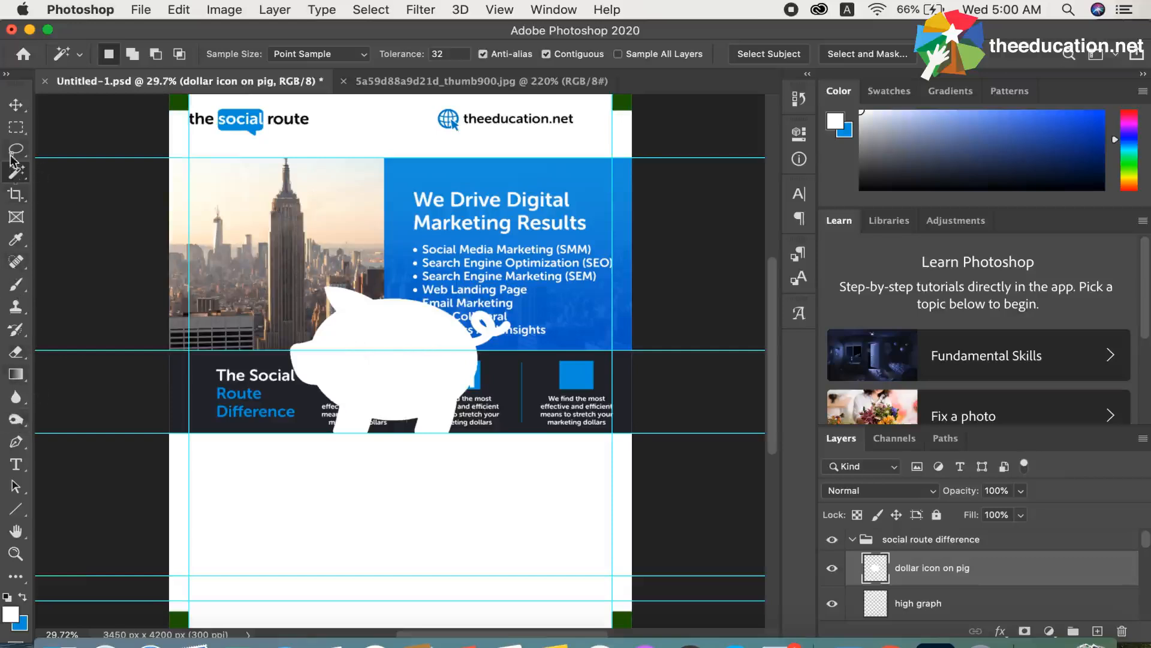
# Clear any selection and draw a circular Elliptical Marquee selection about 93 px wide where the pig's eye belongs
pyautogui.click(18, 128)
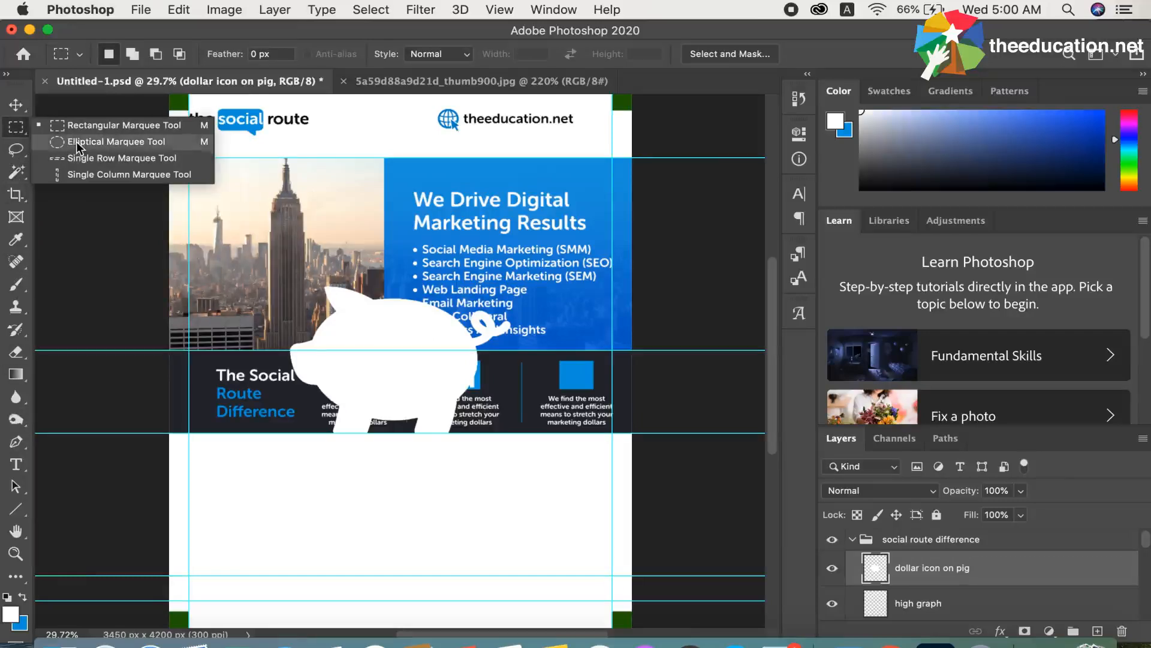
pyautogui.click(76, 142)
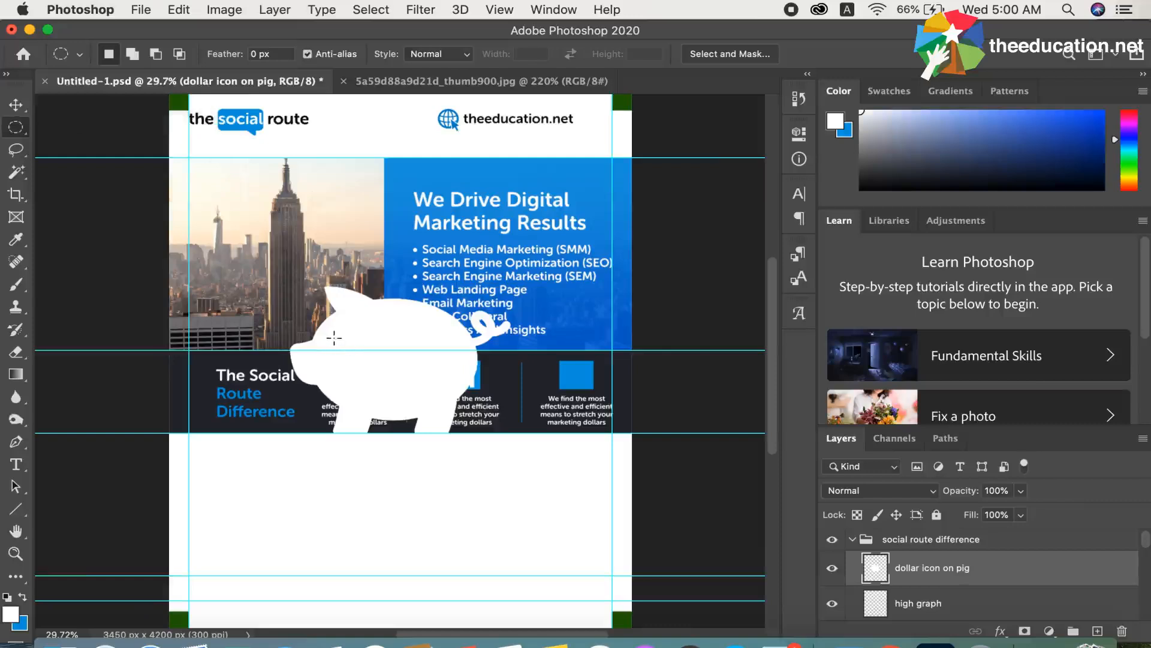
pyautogui.moveTo(335, 340); pyautogui.dragTo(348, 350)
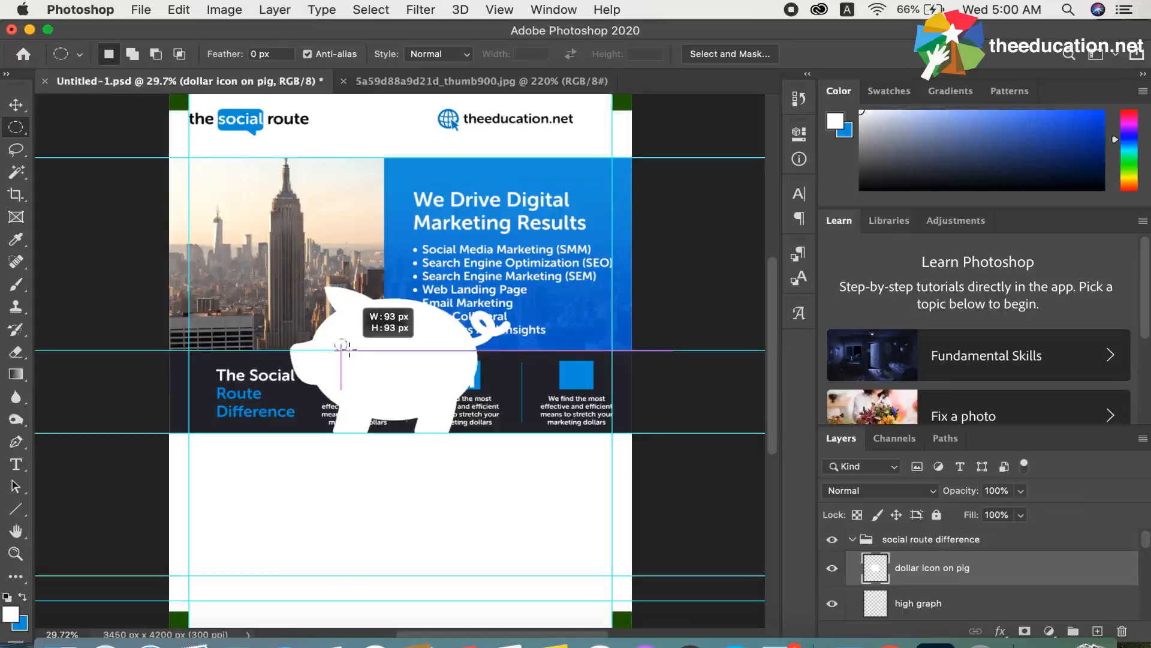
pyautogui.moveTo(348, 350); pyautogui.dragTo(348, 350)
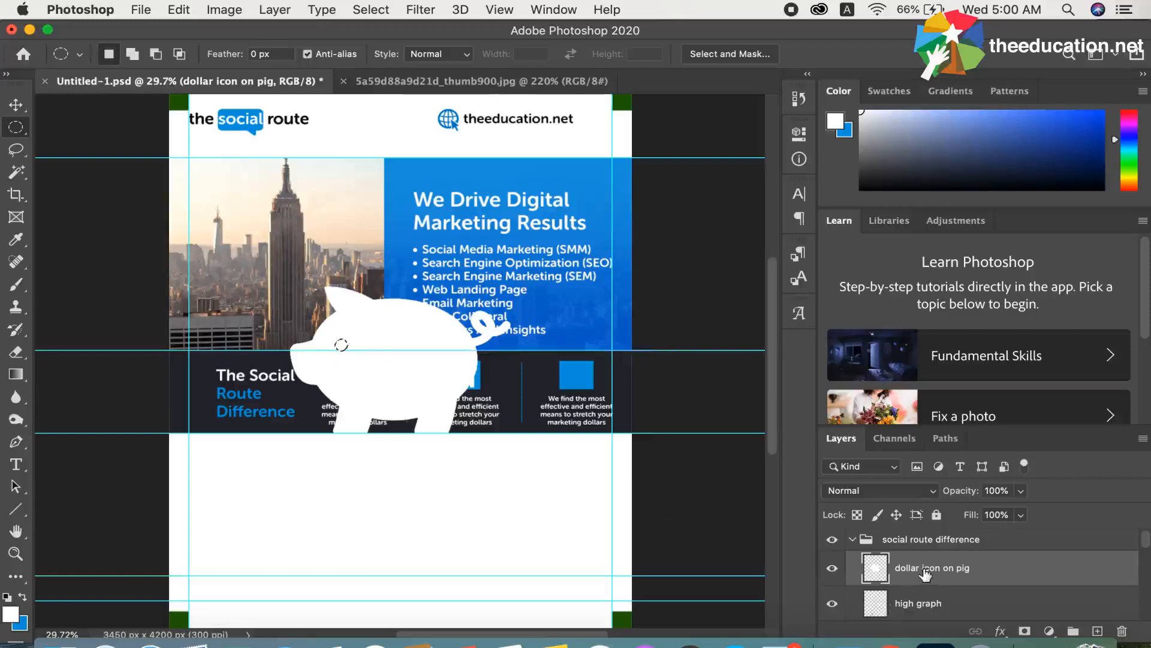
# Set the foreground colour to near-black #040404, fill the circular eye selection with it and deselect
pyautogui.click(12, 615)
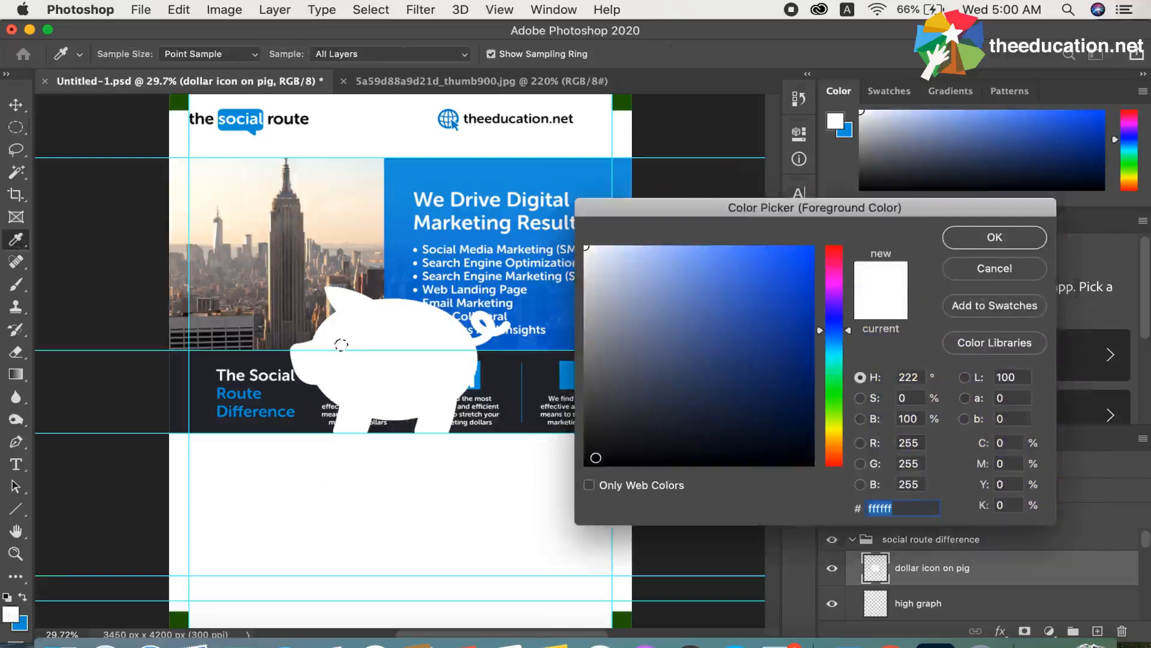
pyautogui.click(591, 460)
pyautogui.click(587, 464)
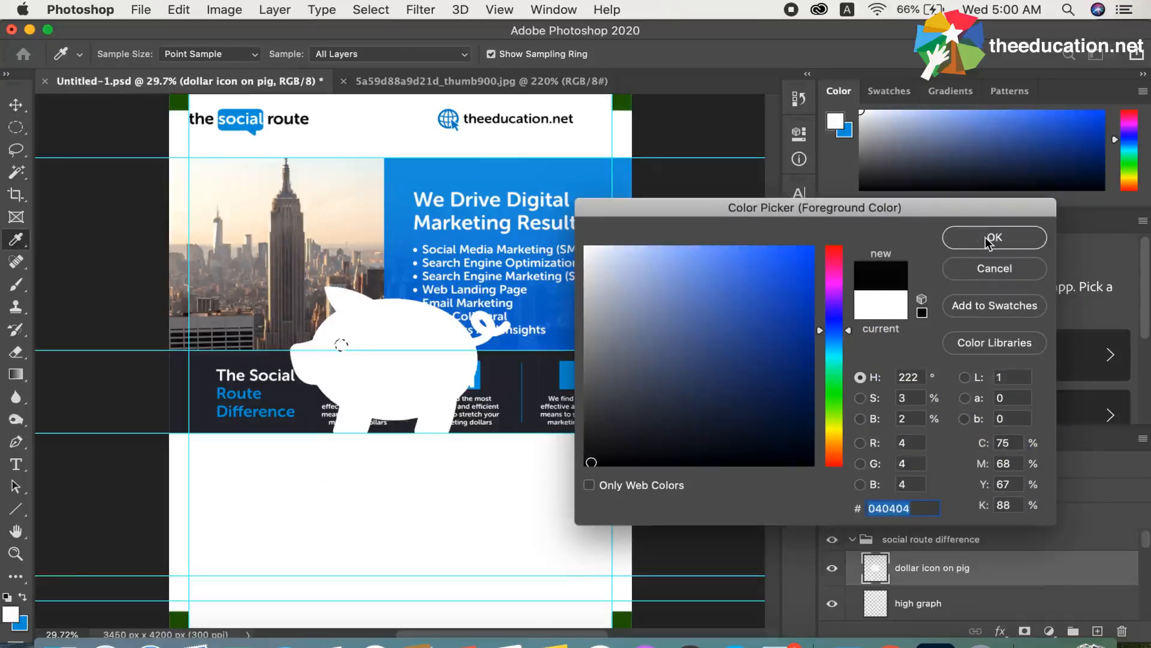
pyautogui.click(988, 242)
pyautogui.press('m')
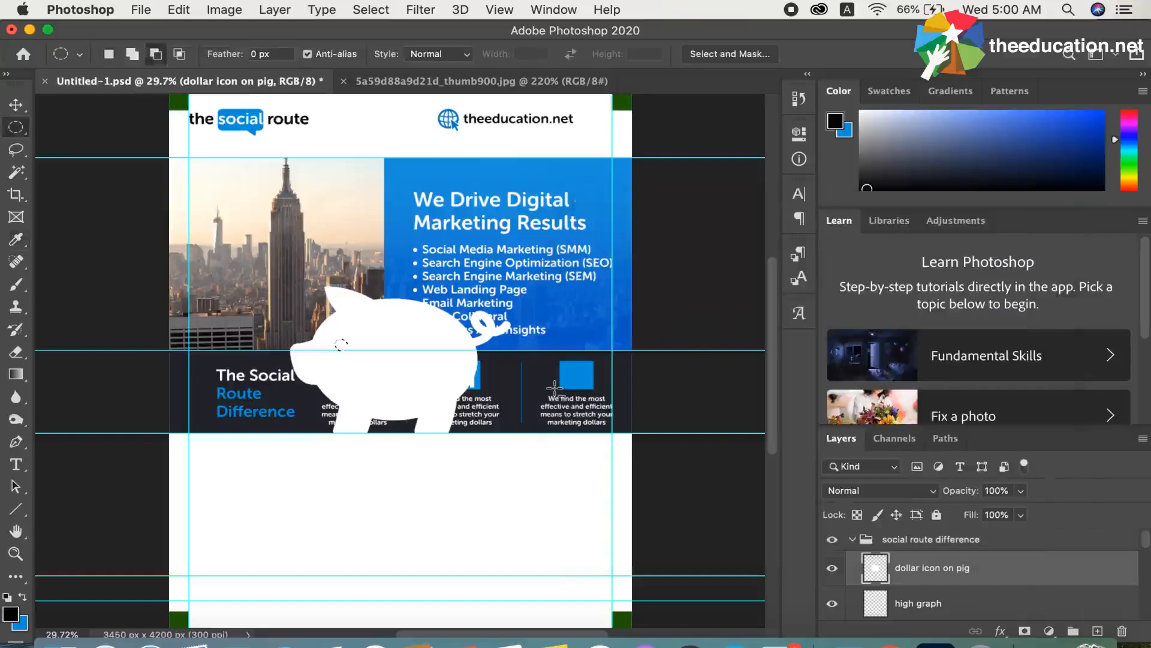
pyautogui.hotkey('alt', 'BackSpace')
pyautogui.press('super+d')
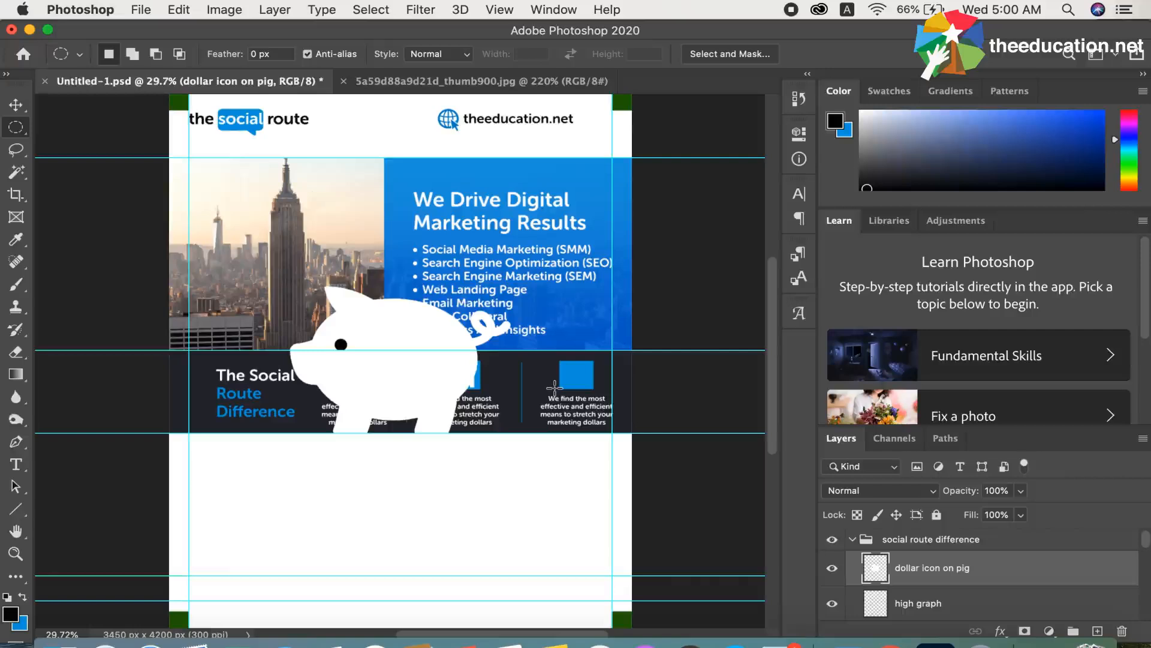
# Check the photoshop brochure design lectures folder in Finder for a standalone dollar sign image
pyautogui.click(60, 642)
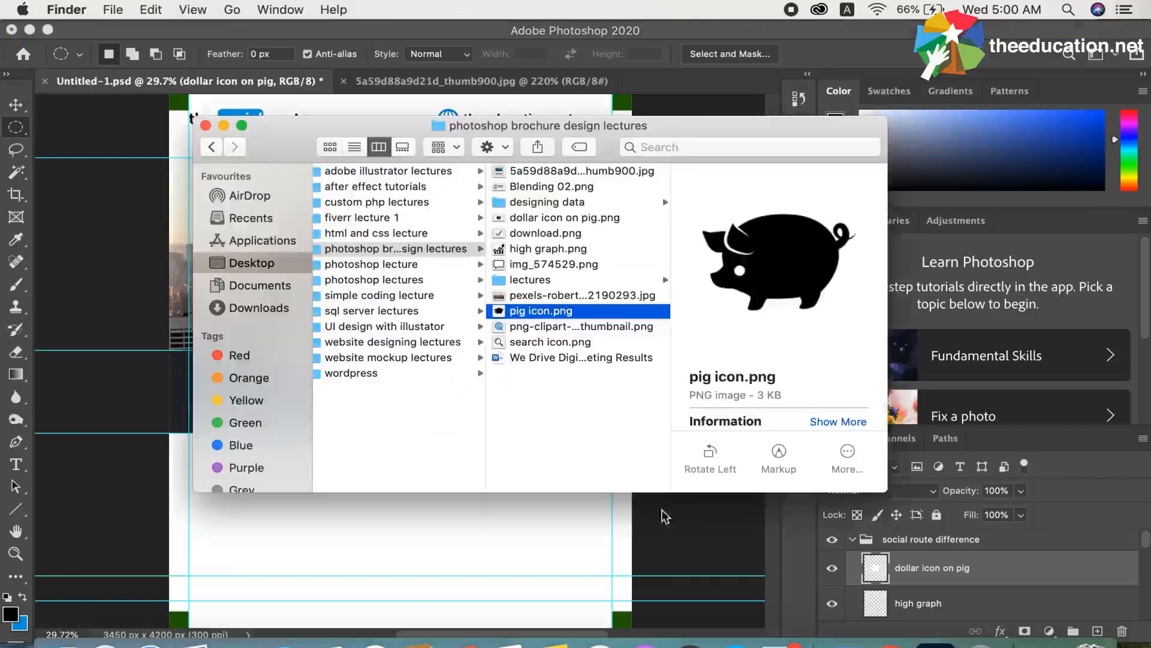
pyautogui.click(878, 643)
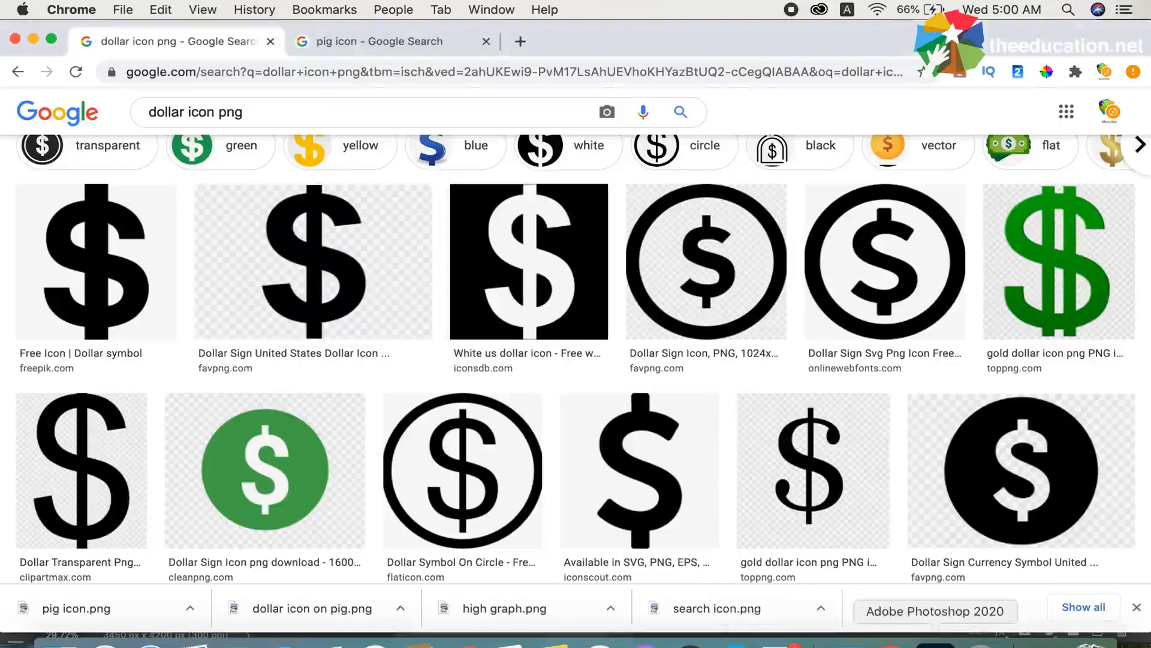
pyautogui.click(930, 642)
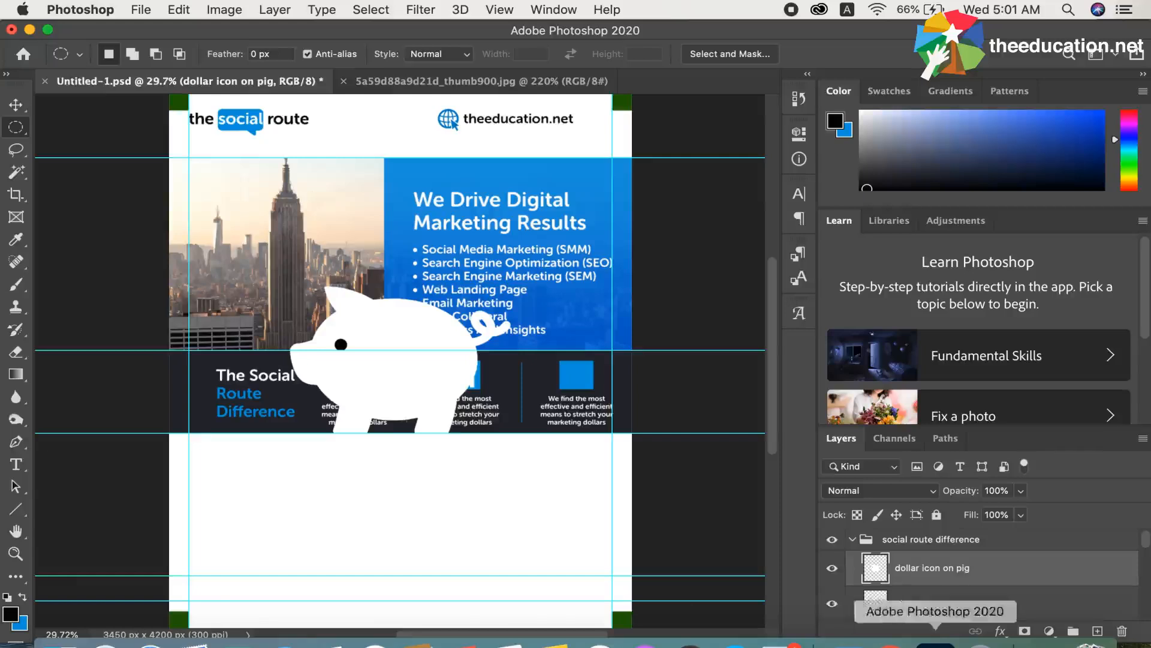
pyautogui.click(60, 643)
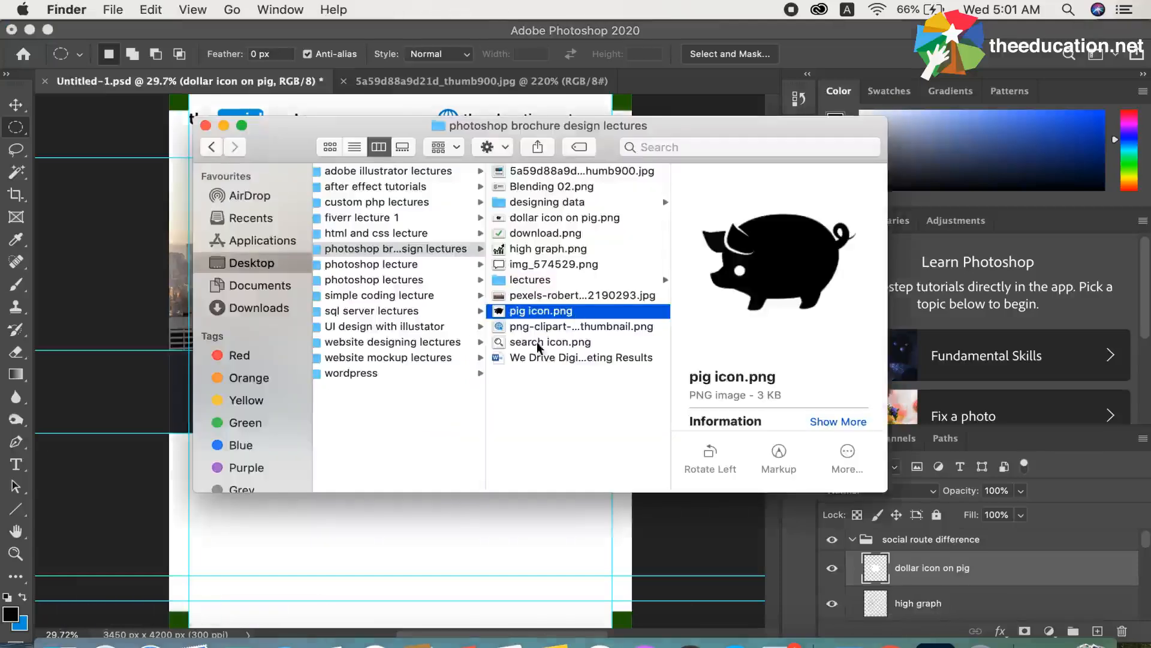
pyautogui.click(547, 219)
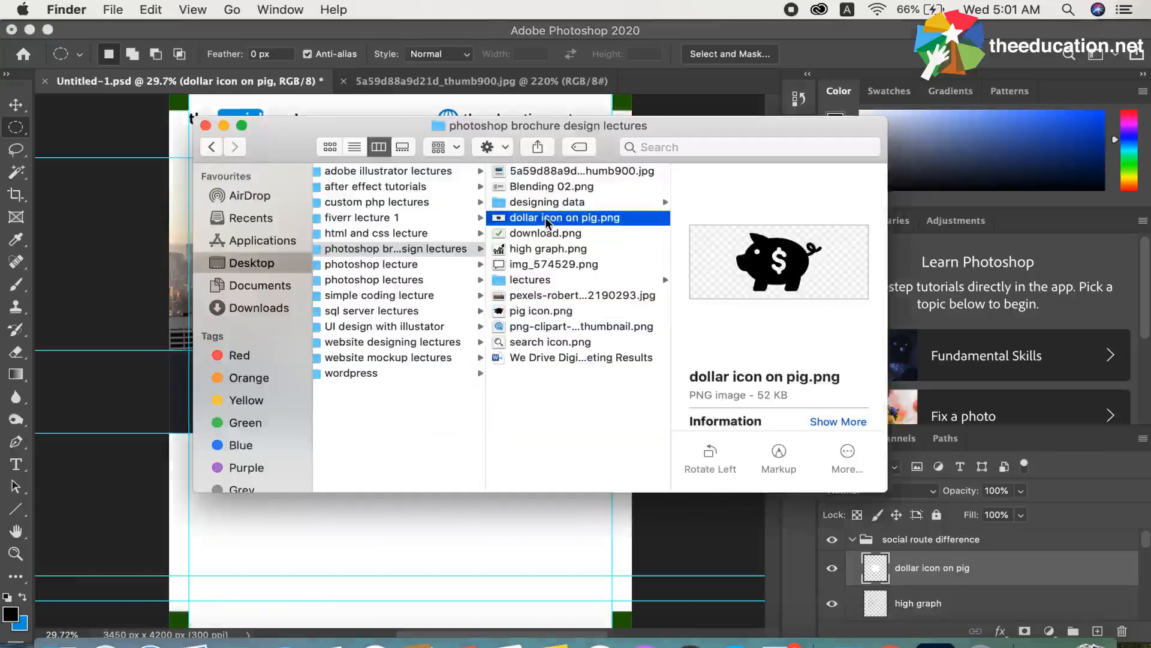
pyautogui.click(547, 218)
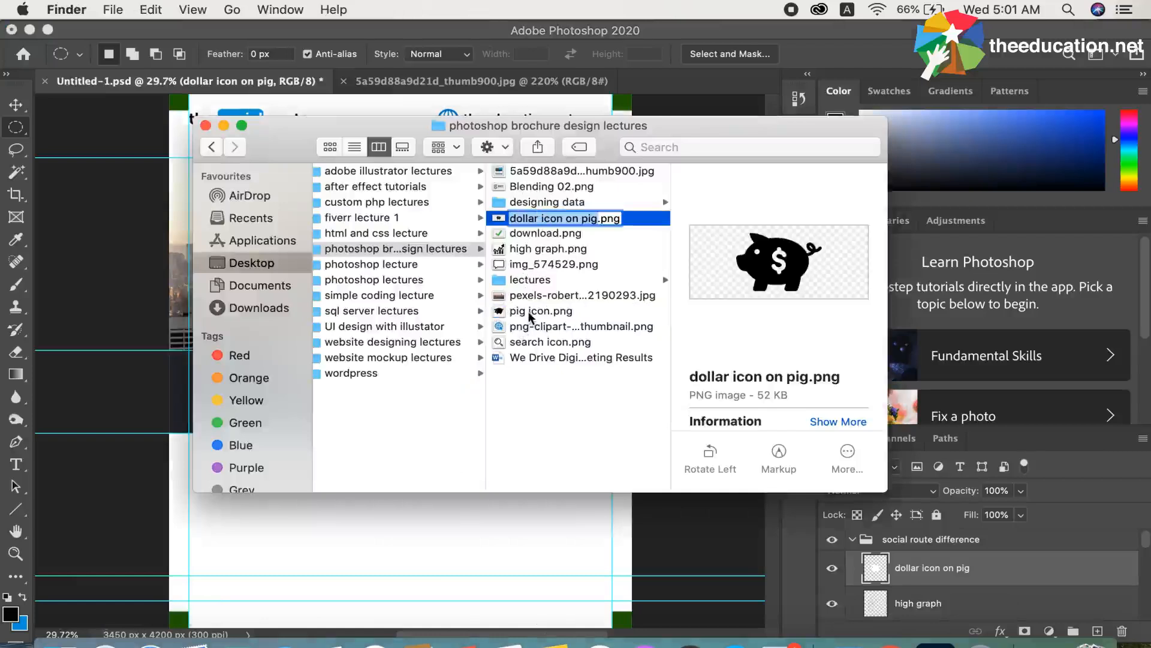
pyautogui.click(527, 250)
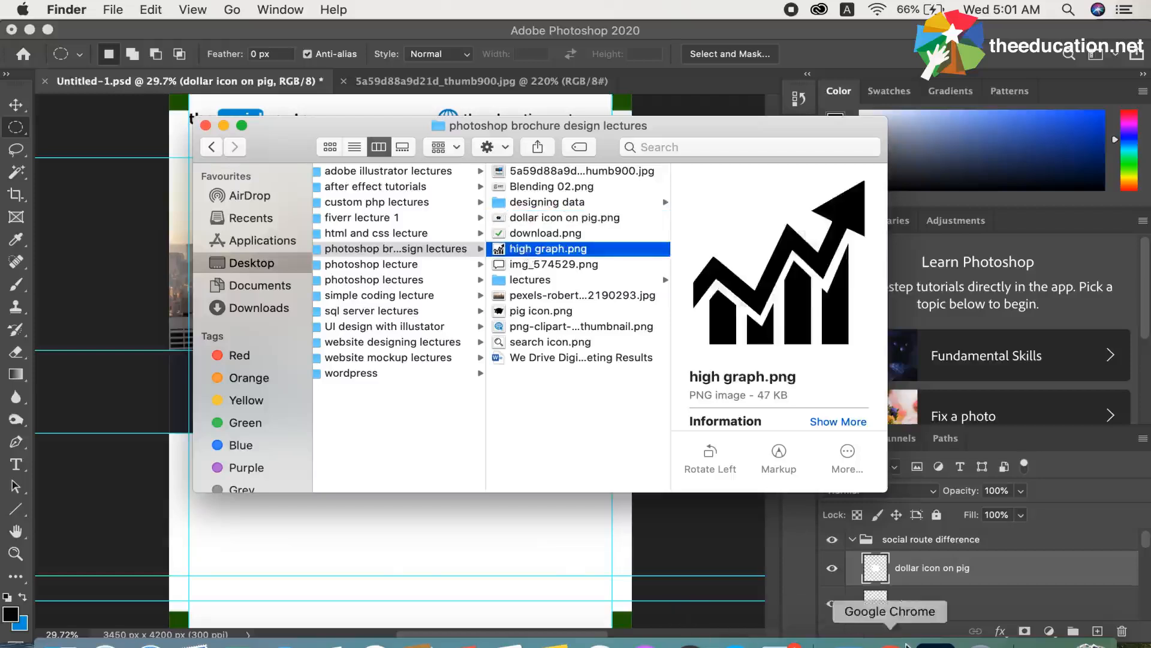
# Switch to Chrome and save the Freepik dollar symbol as 8817 in PNG format in the brochure design folder
pyautogui.click(875, 641)
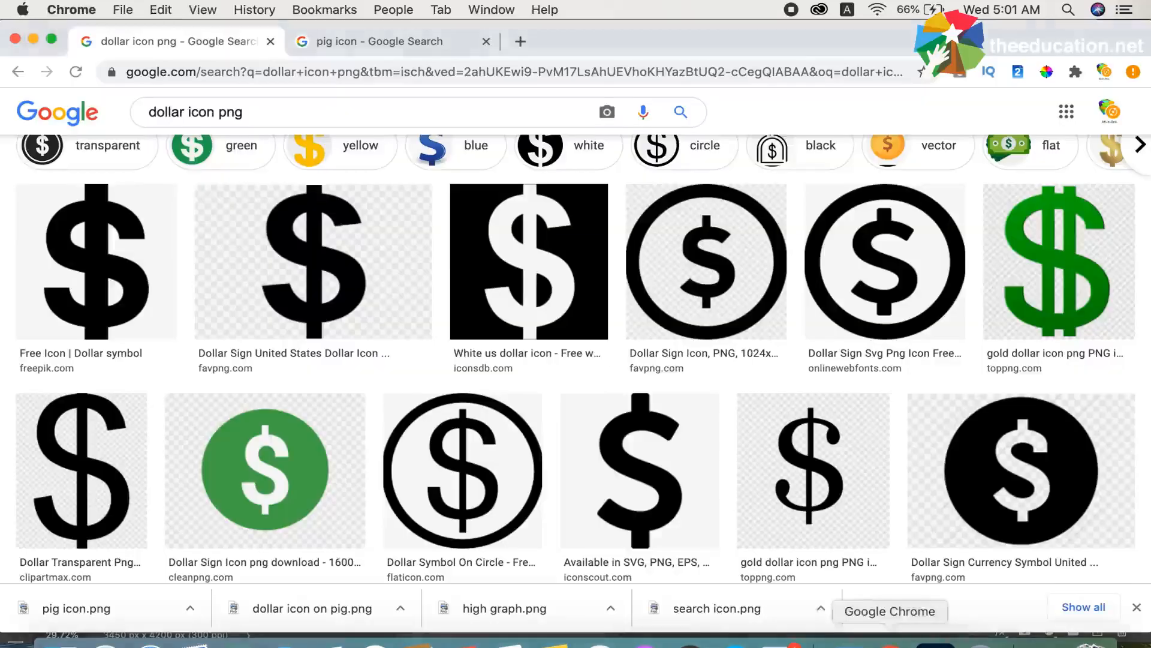
pyautogui.click(311, 263)
pyautogui.click(95, 220)
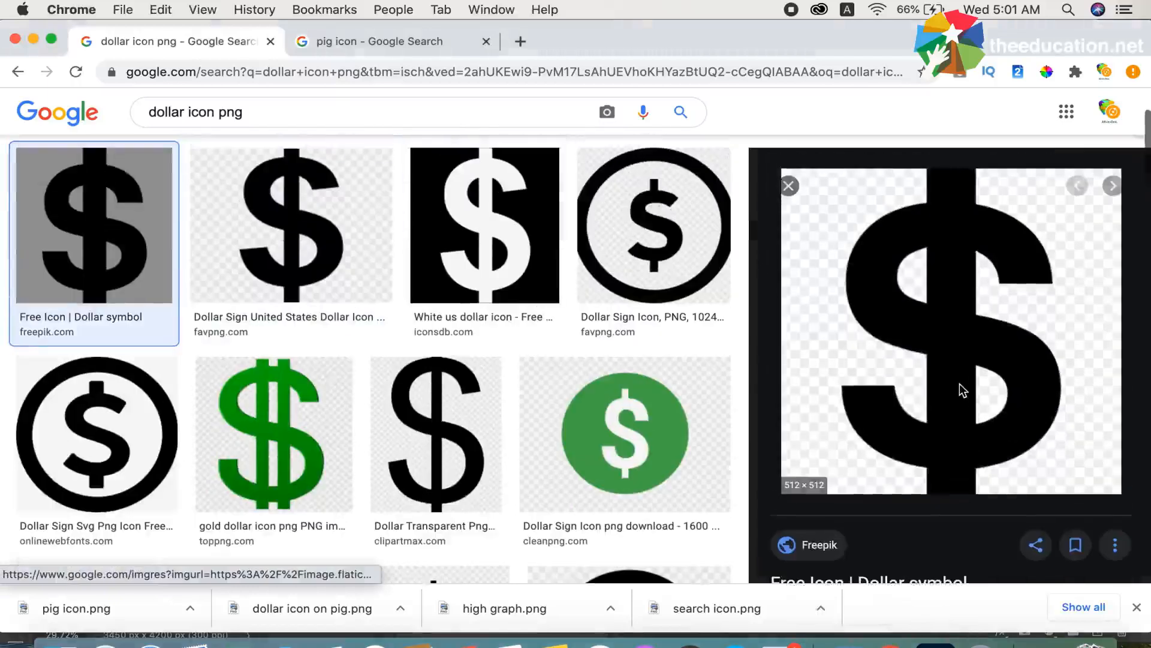
pyautogui.rightClick(959, 383)
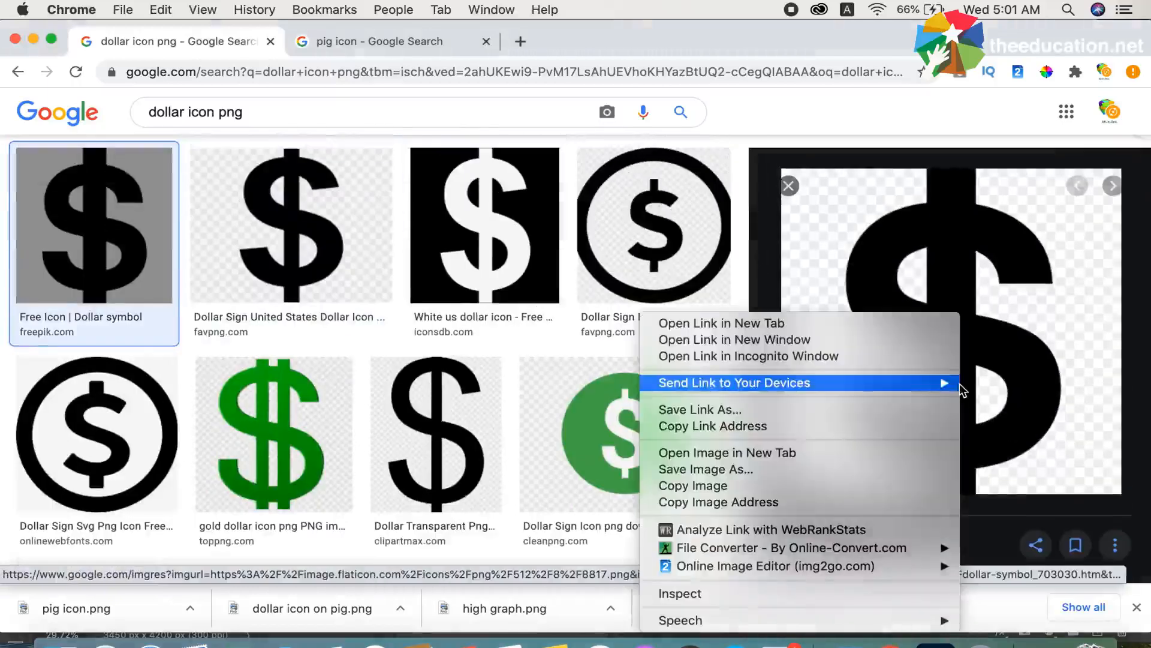
pyautogui.click(732, 473)
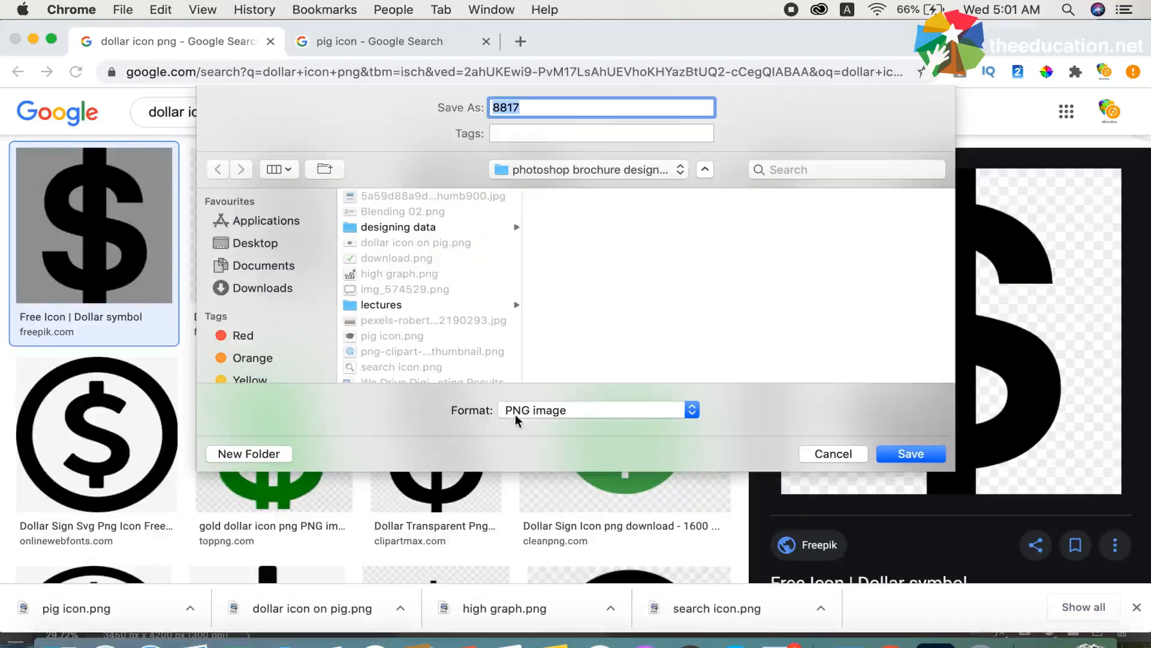
pyautogui.click(902, 457)
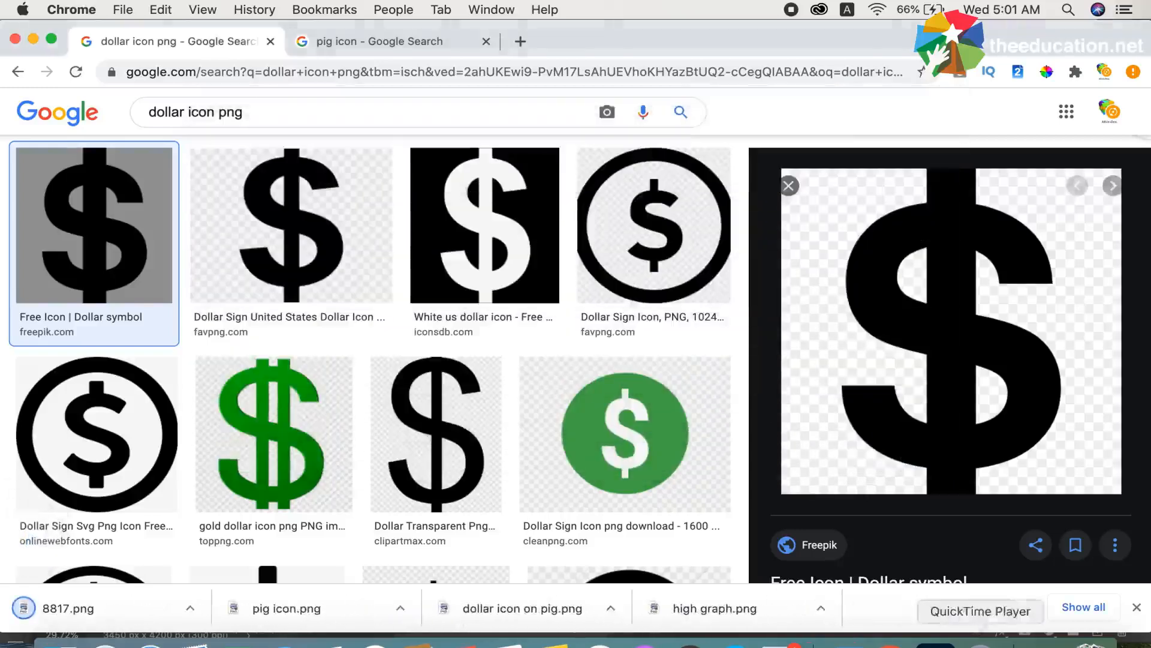
# Return to the brochure design folder in Finder and preview its images to find the downloaded dollar sign
pyautogui.click(936, 642)
pyautogui.click(61, 643)
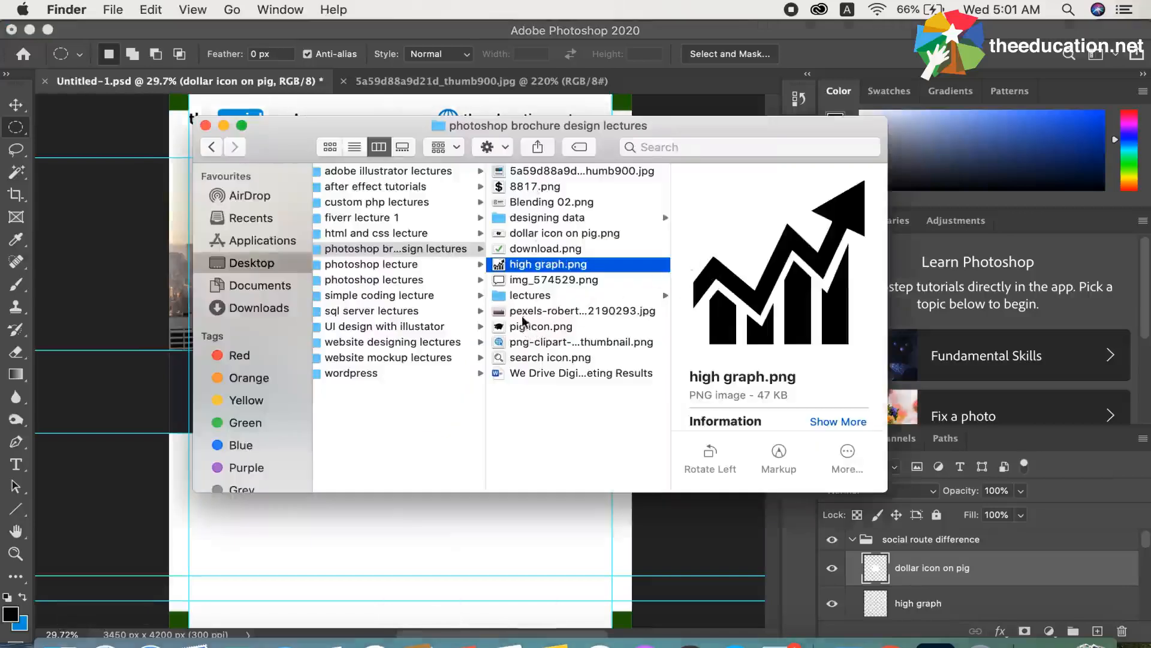
pyautogui.click(523, 234)
pyautogui.click(520, 250)
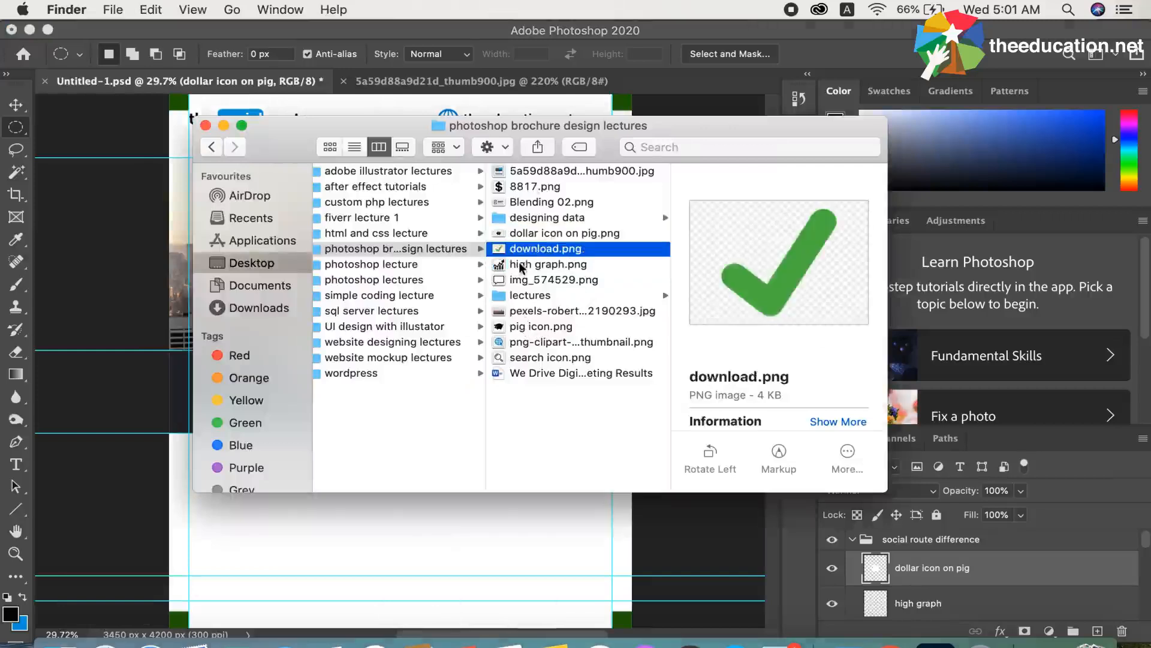
pyautogui.click(521, 265)
pyautogui.click(521, 280)
pyautogui.click(523, 315)
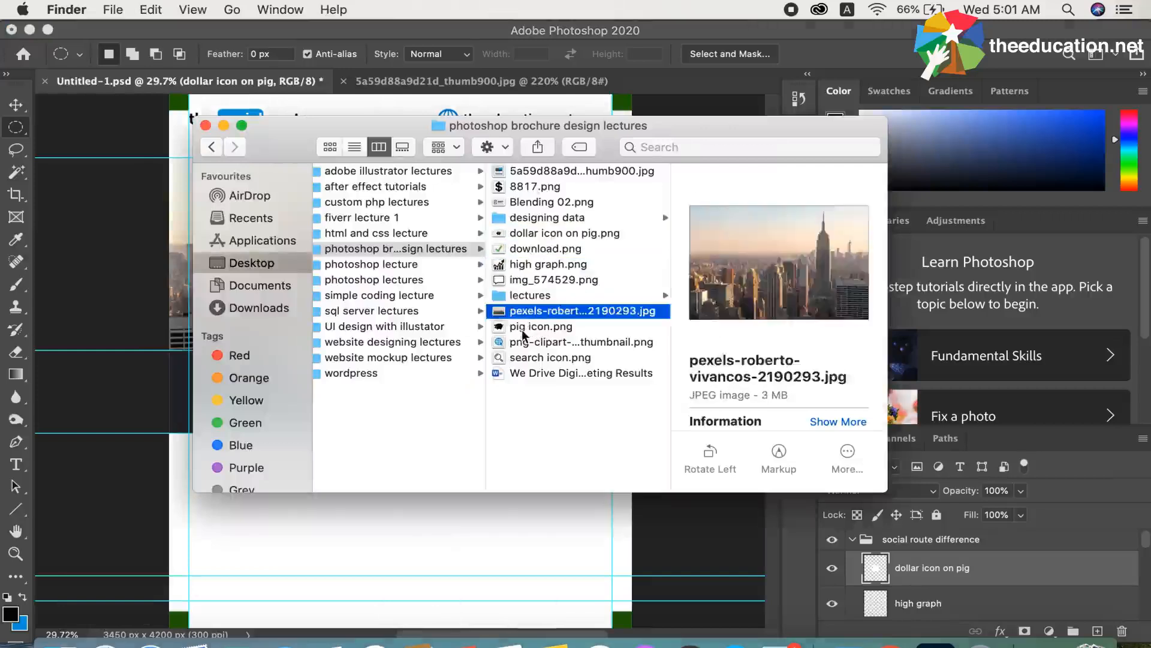
pyautogui.click(523, 330)
pyautogui.click(524, 345)
pyautogui.click(519, 359)
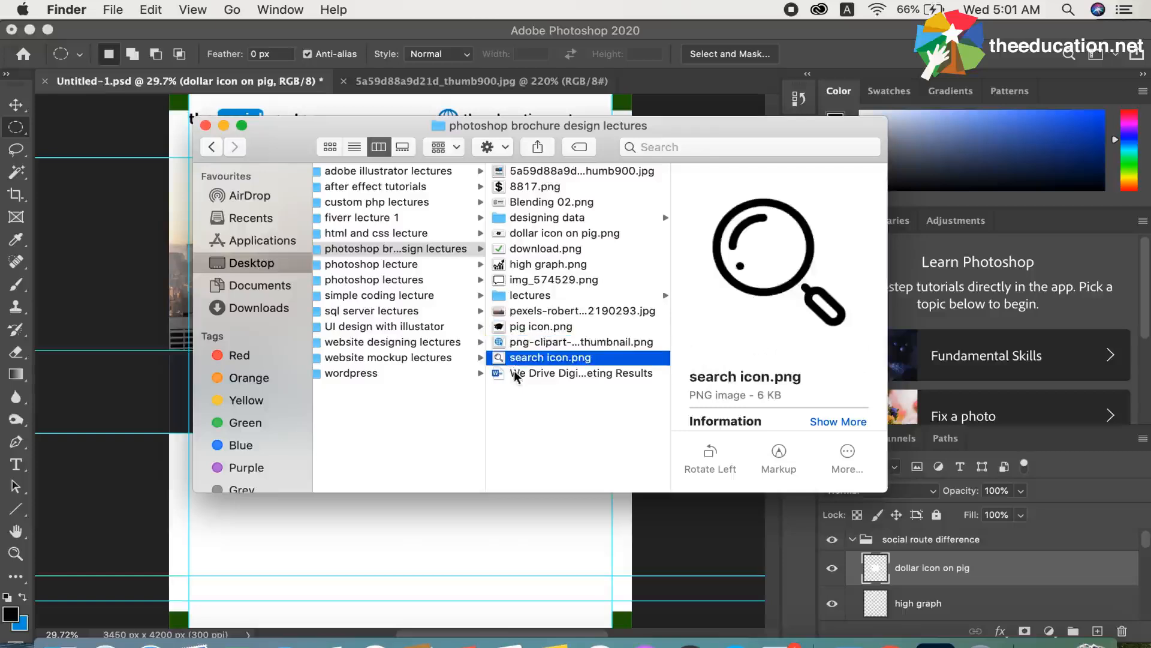
# Place 8817.png from the brochure design folder into the brochure, scale it to about 23.5% and centre it on the pig's body
pyautogui.click(524, 186)
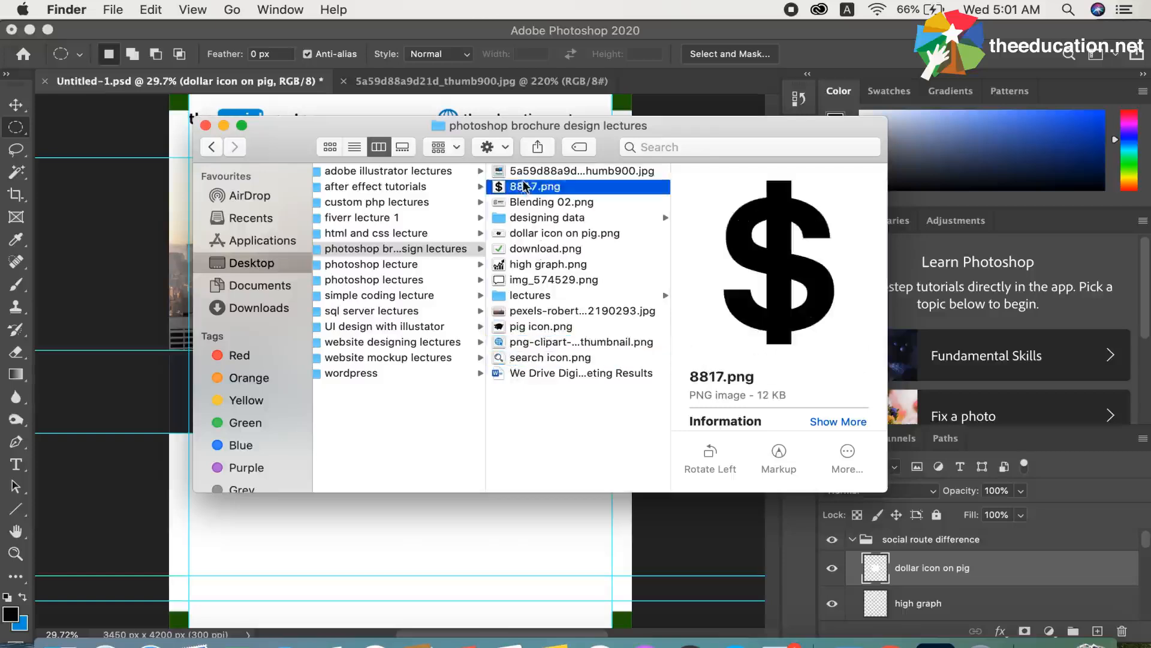
pyautogui.moveTo(523, 186); pyautogui.dragTo(348, 508)
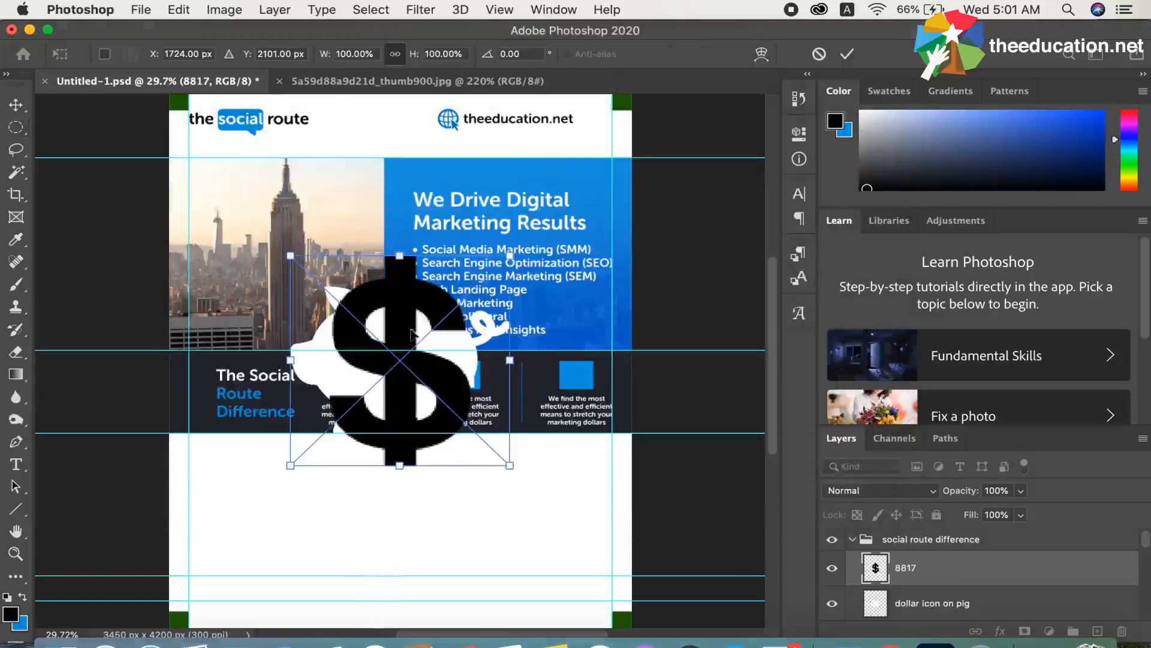
pyautogui.moveTo(400, 256); pyautogui.dragTo(399, 444)
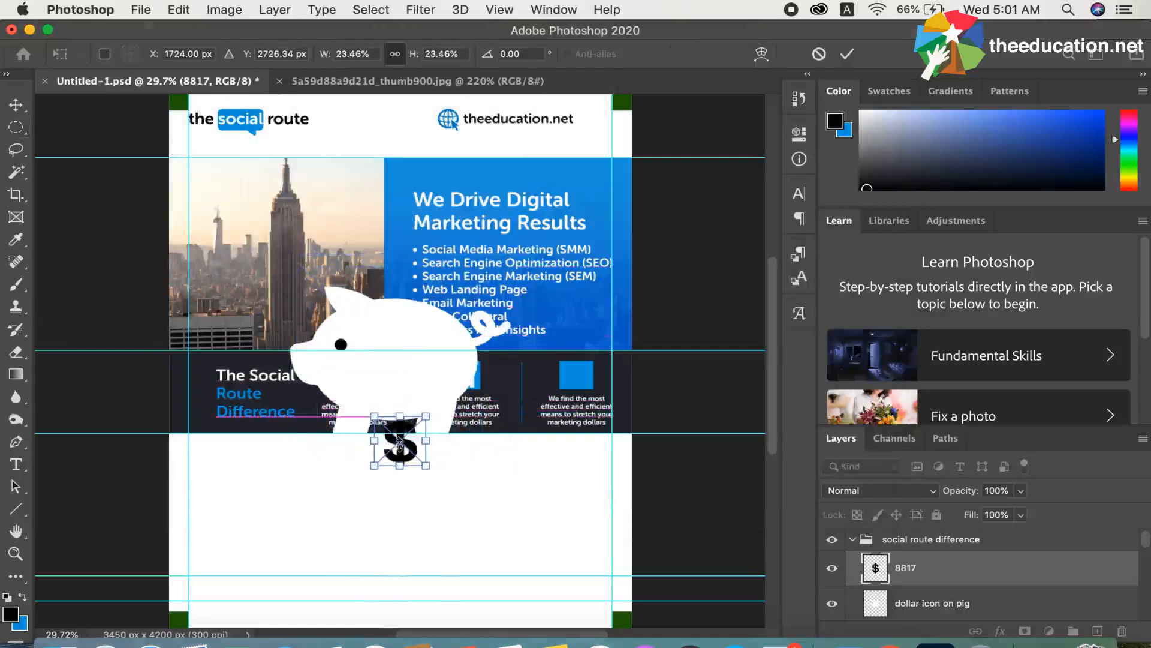
pyautogui.moveTo(410, 376)
pyautogui.mouseDown()
pyautogui.moveTo(402, 345)
pyautogui.moveTo(405, 359)
pyautogui.mouseUp()
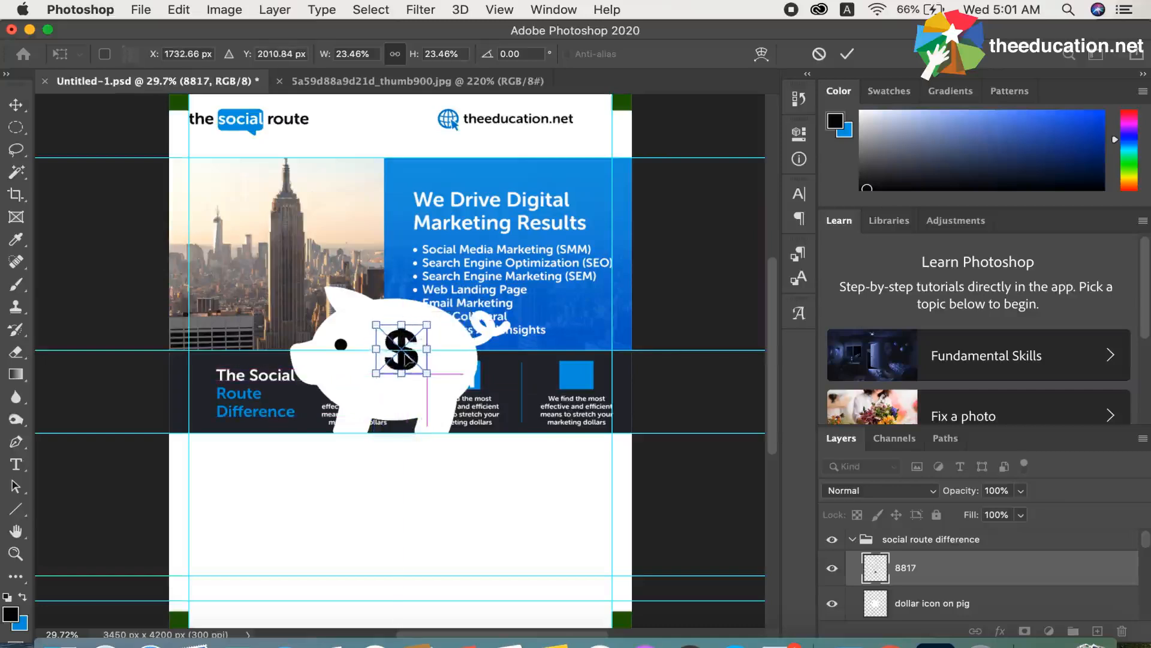
pyautogui.press('Return')
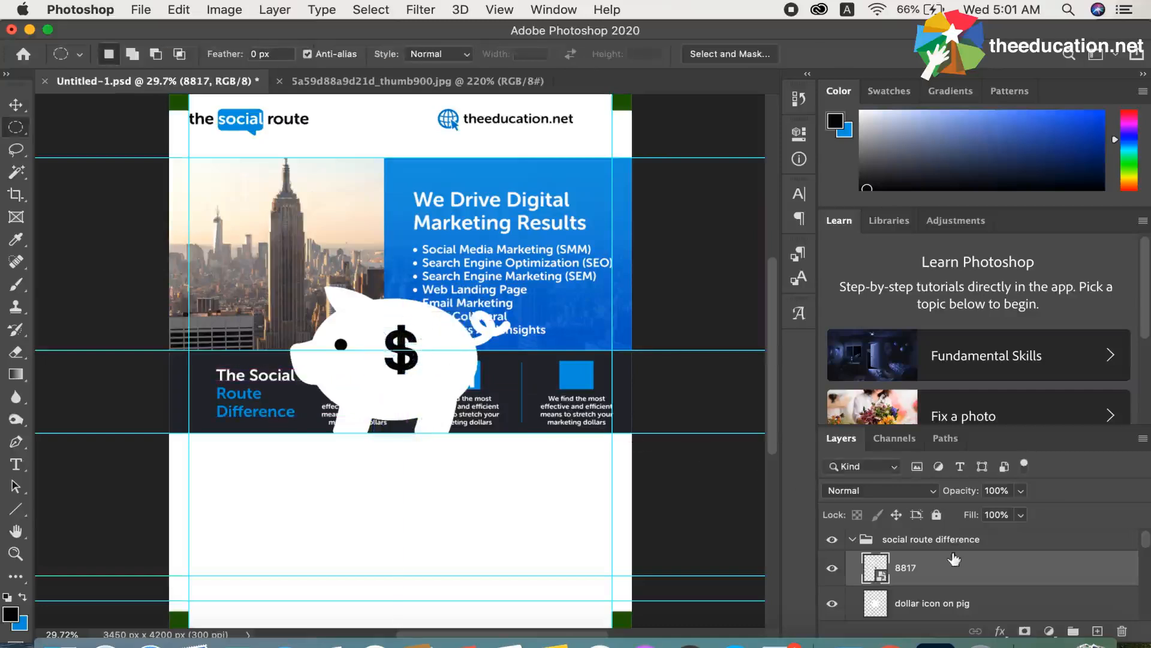
# Merge the 8817 layer with the dollar icon on pig layer and rename the merged layer dollar
pyautogui.keyDown('shift'); pyautogui.click(931, 605); pyautogui.keyUp('shift')
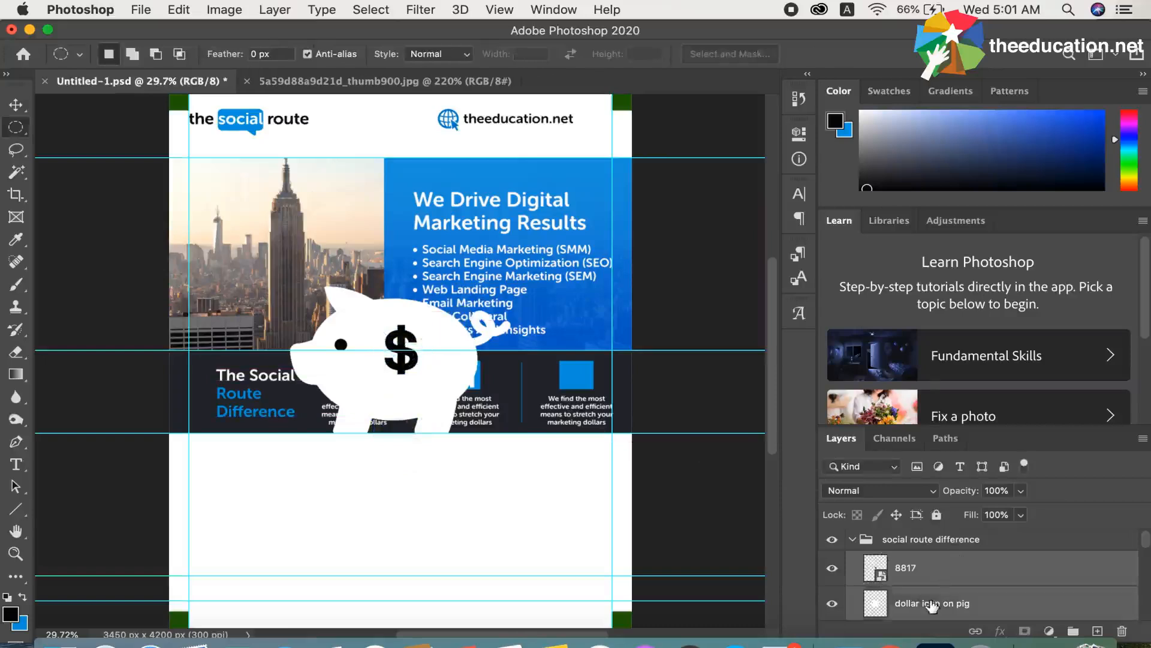
pyautogui.rightClick(932, 605)
pyautogui.click(744, 513)
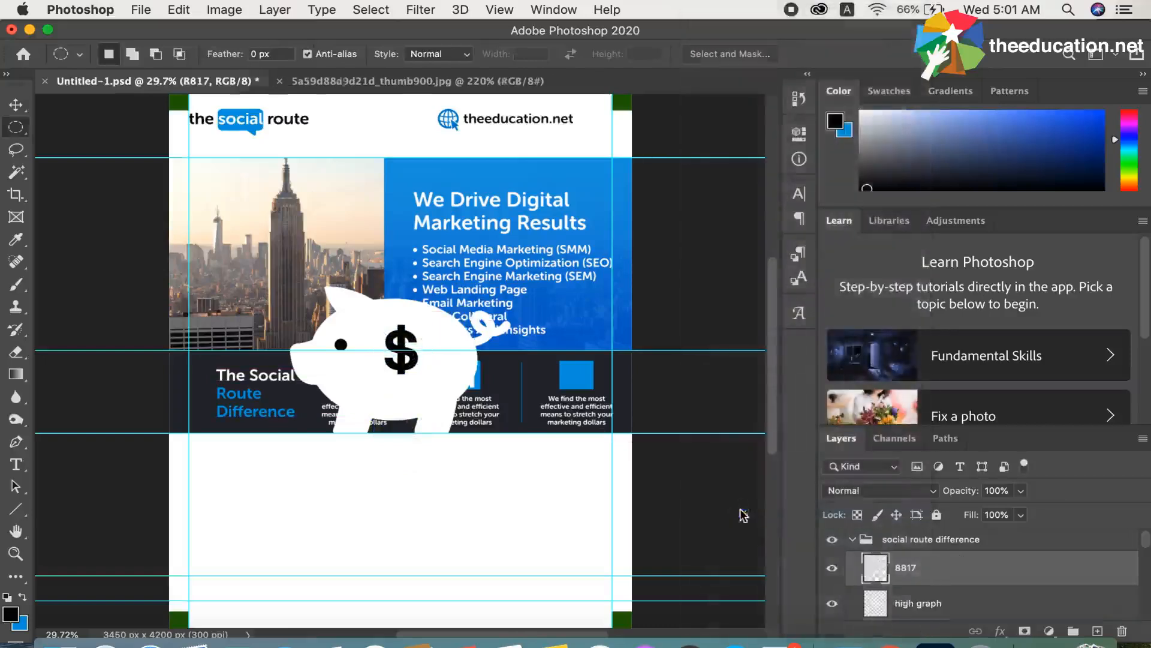
pyautogui.doubleClick(909, 568)
pyautogui.write('dollar')
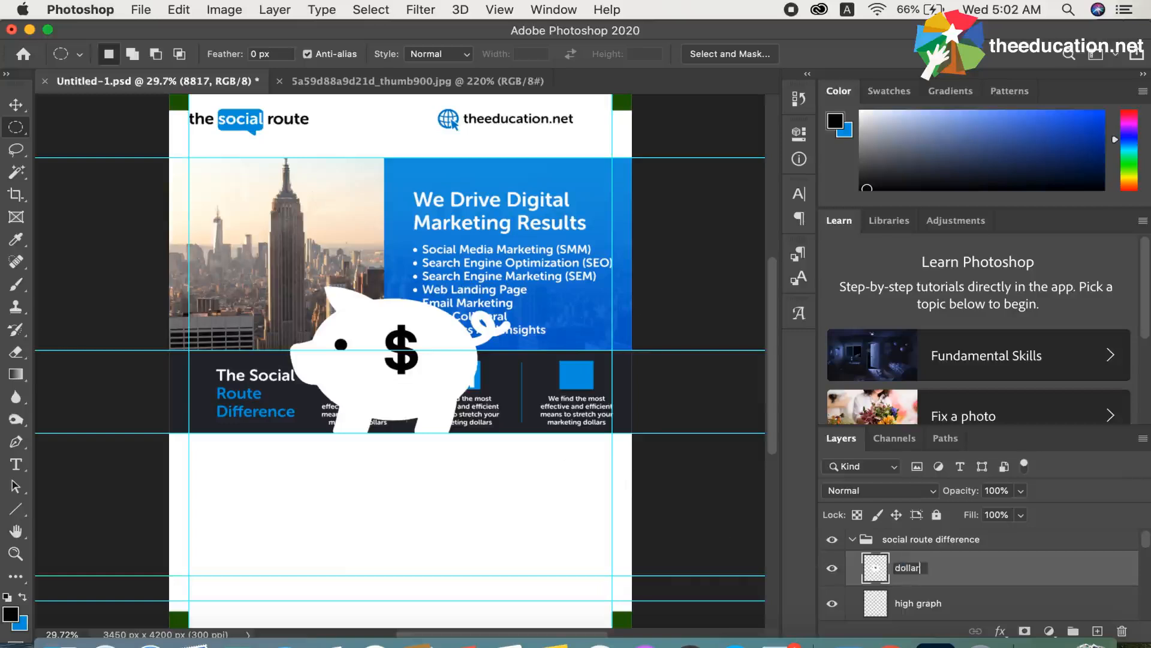
pyautogui.press('Return')
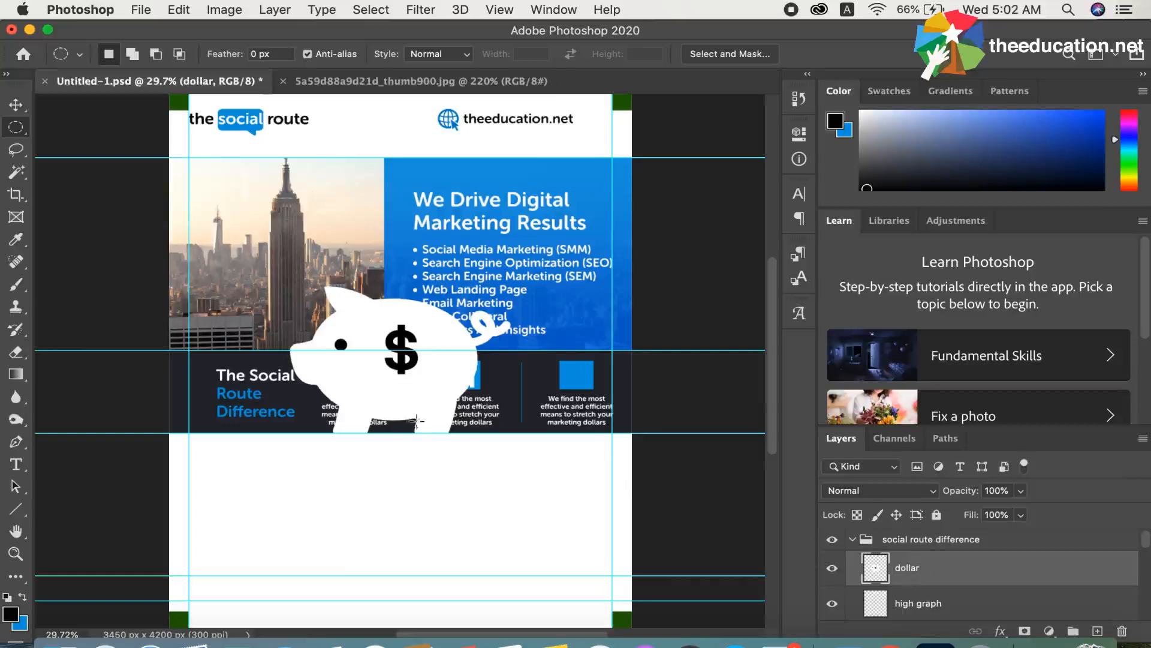
# Scale the merged piggy bank icon to about 13.3% and place it inside the third blue square of the Social Route Difference band
pyautogui.press('super+t')
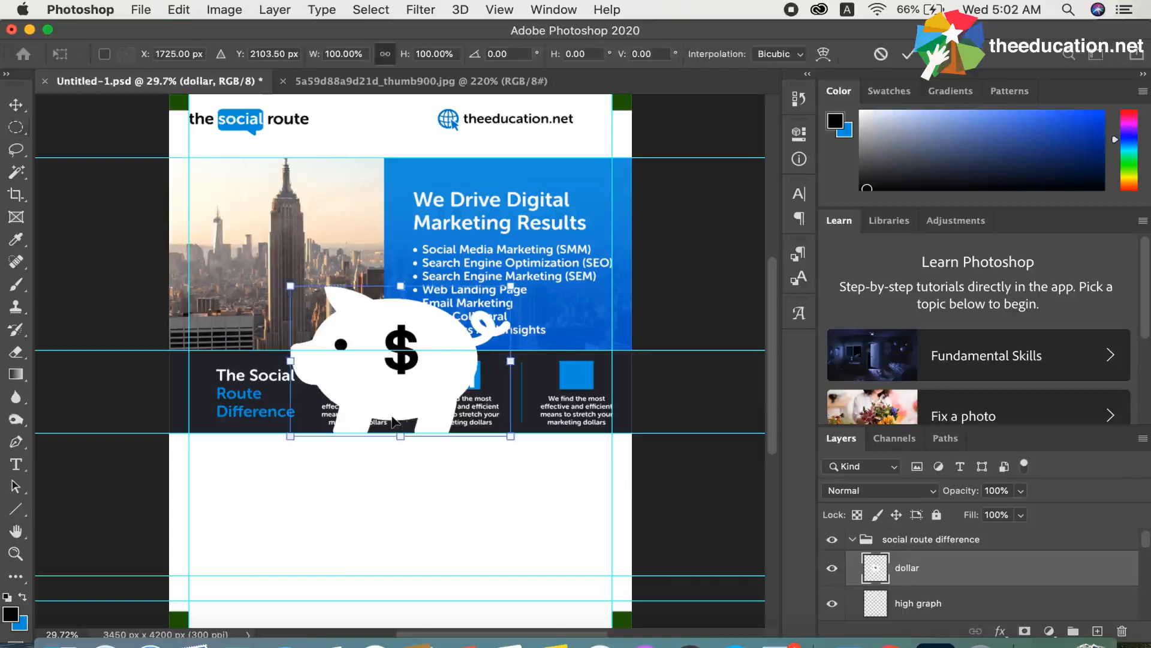
pyautogui.moveTo(401, 282); pyautogui.dragTo(580, 365)
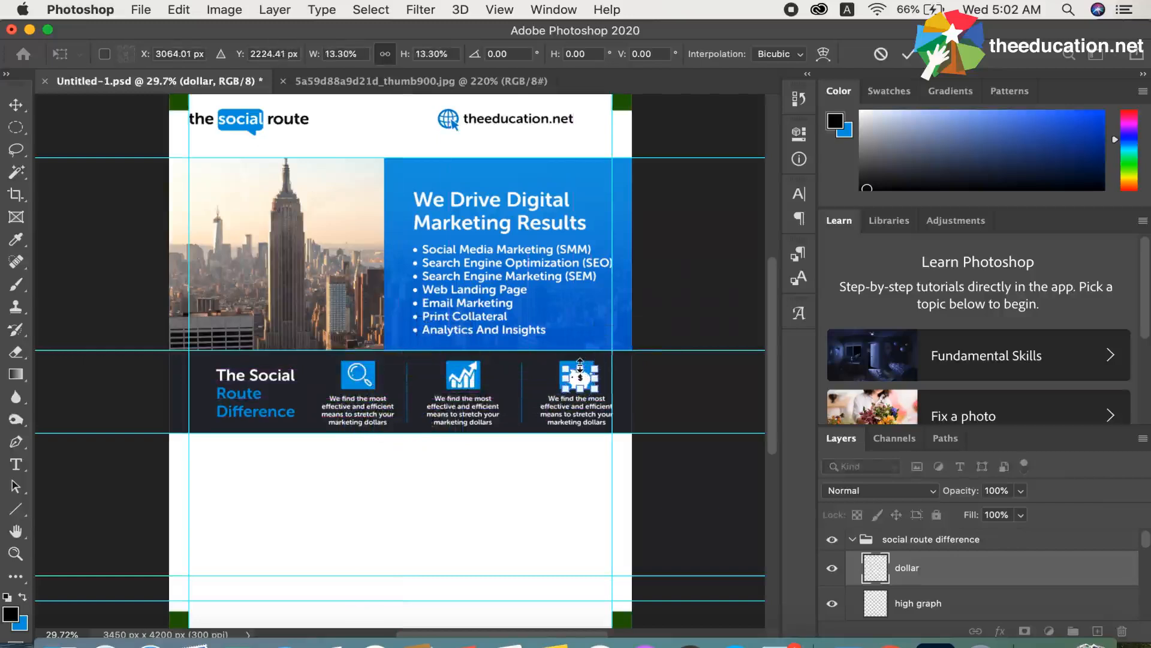
pyautogui.press('Return')
pyautogui.press('m')
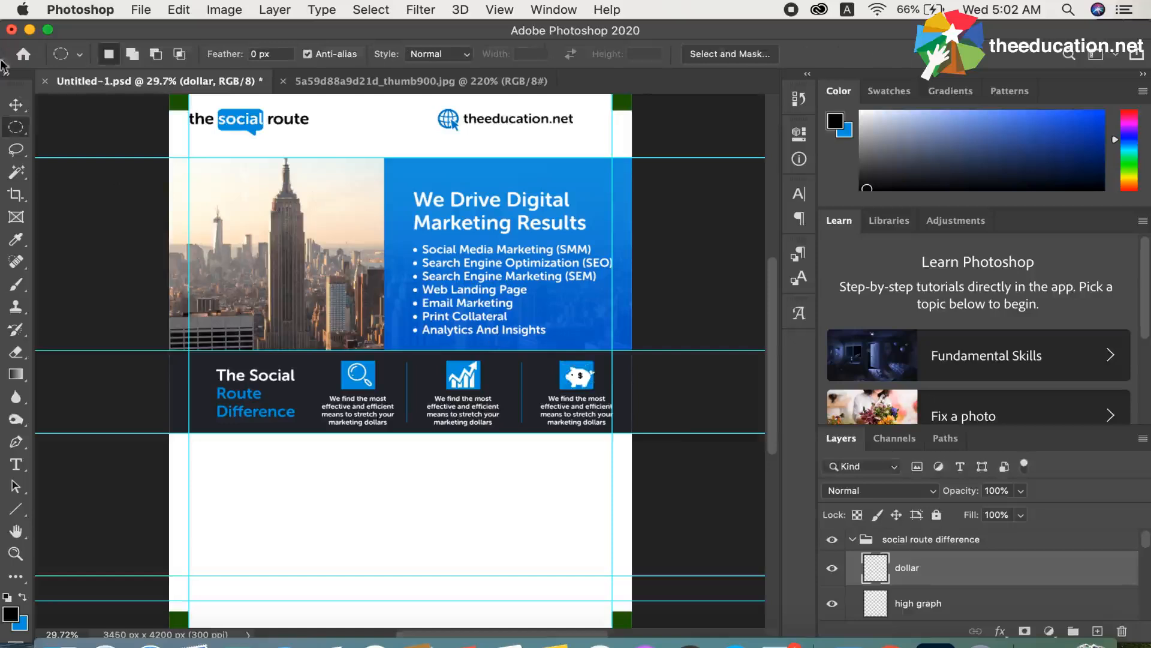
# Select the background with the Move tool and compare the brochure's icon section with the 5a59d88a9d21d_thumb900.jpg reference
pyautogui.click(22, 108)
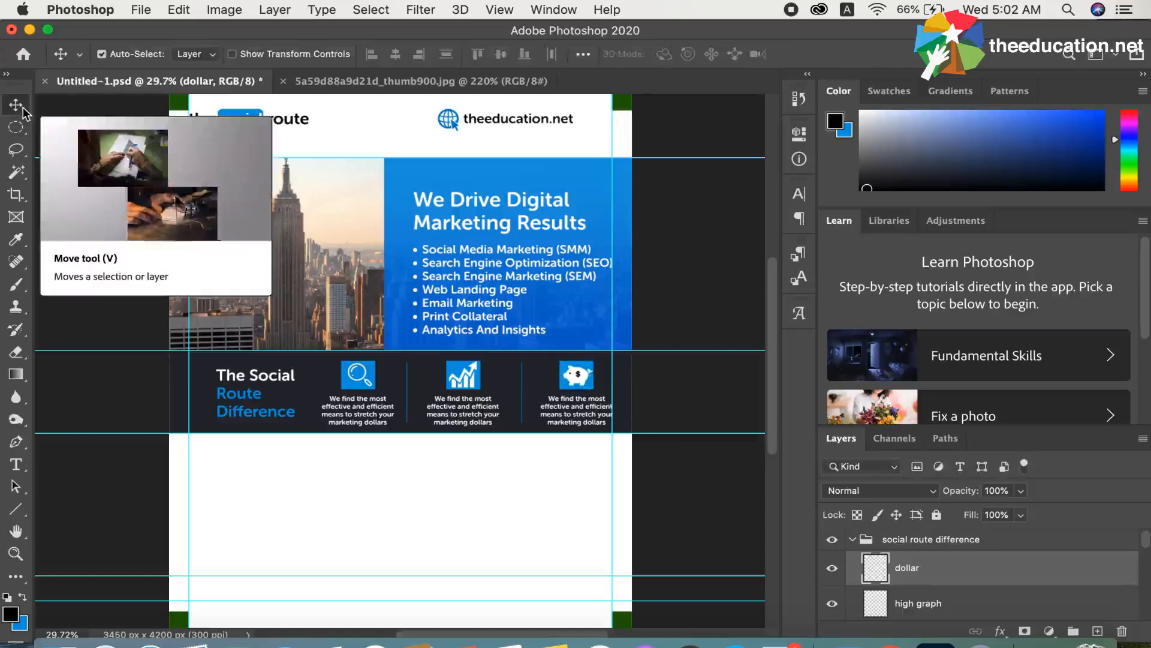
pyautogui.click(329, 484)
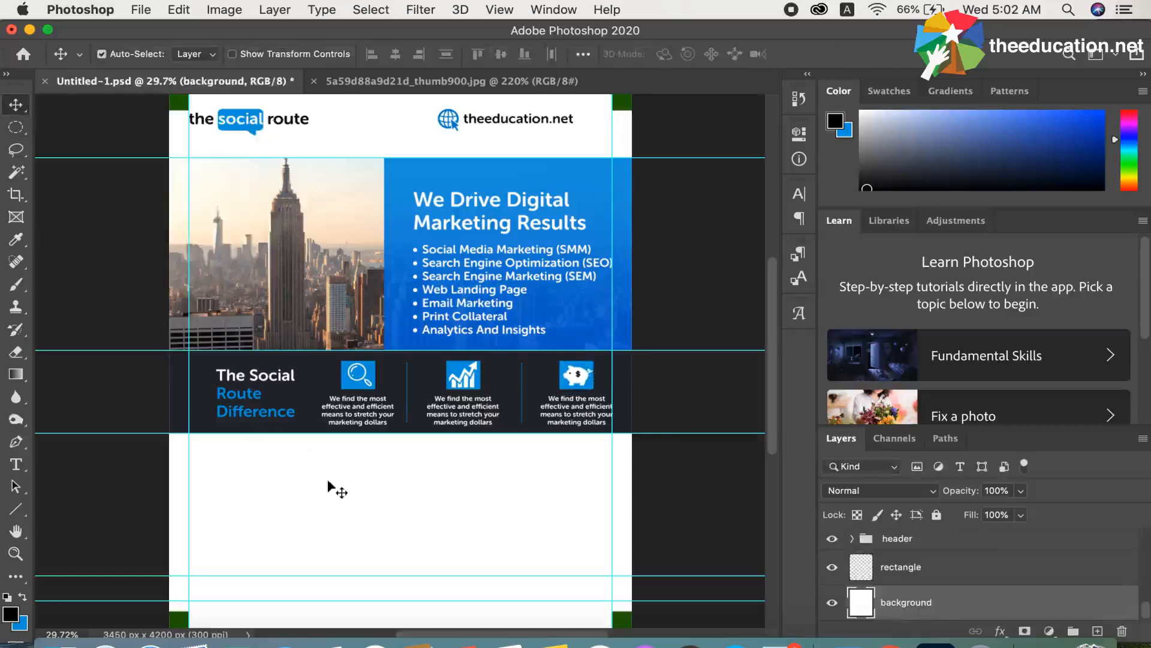
pyautogui.click(375, 84)
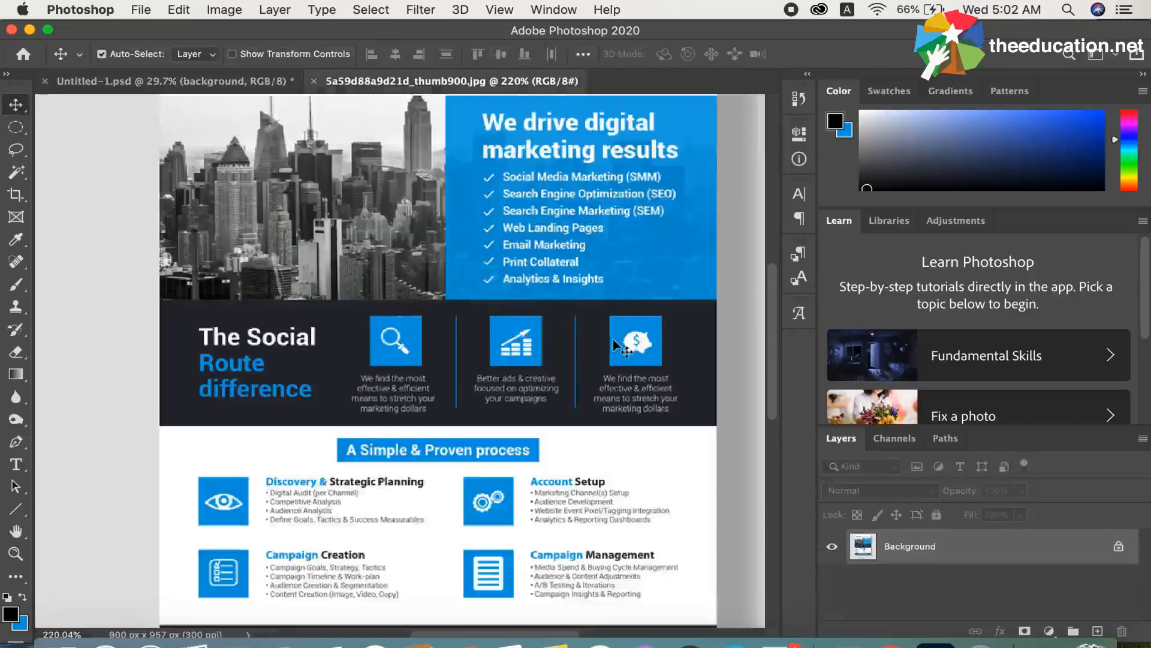
pyautogui.click(185, 84)
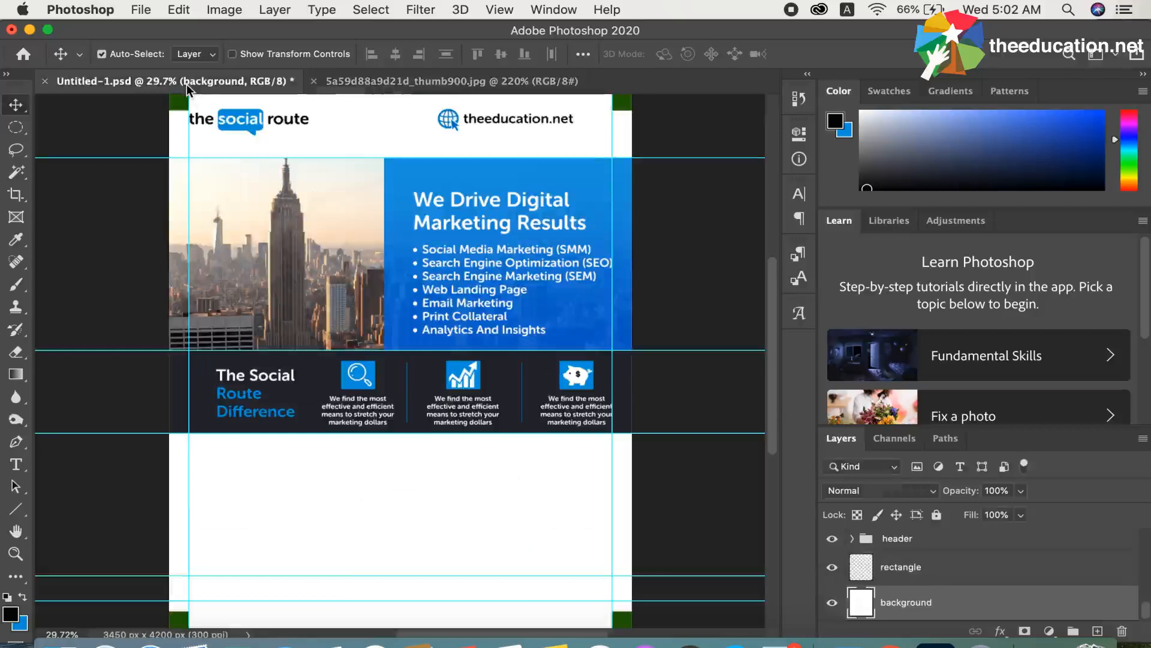